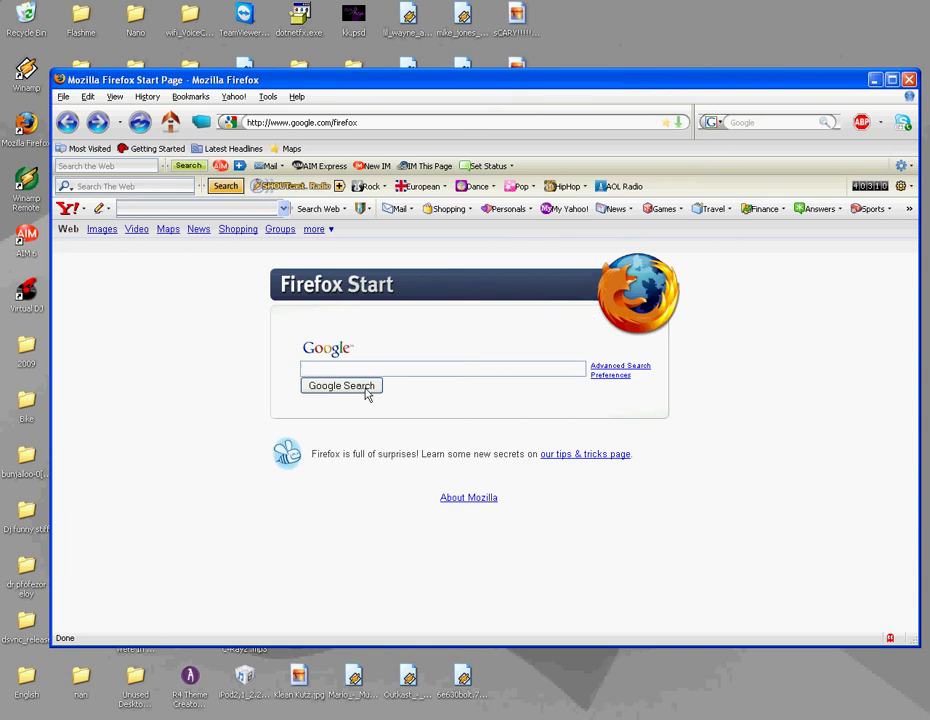
Search Google for '3gp converter', fixing the typo in the query
click(369, 368)
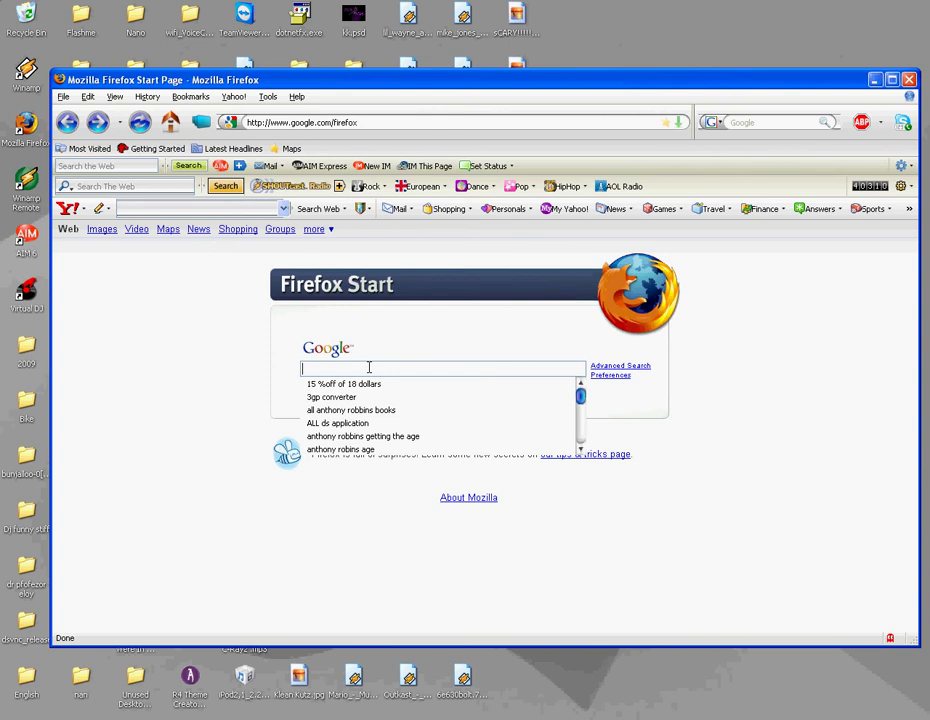
text(3gp cobn)
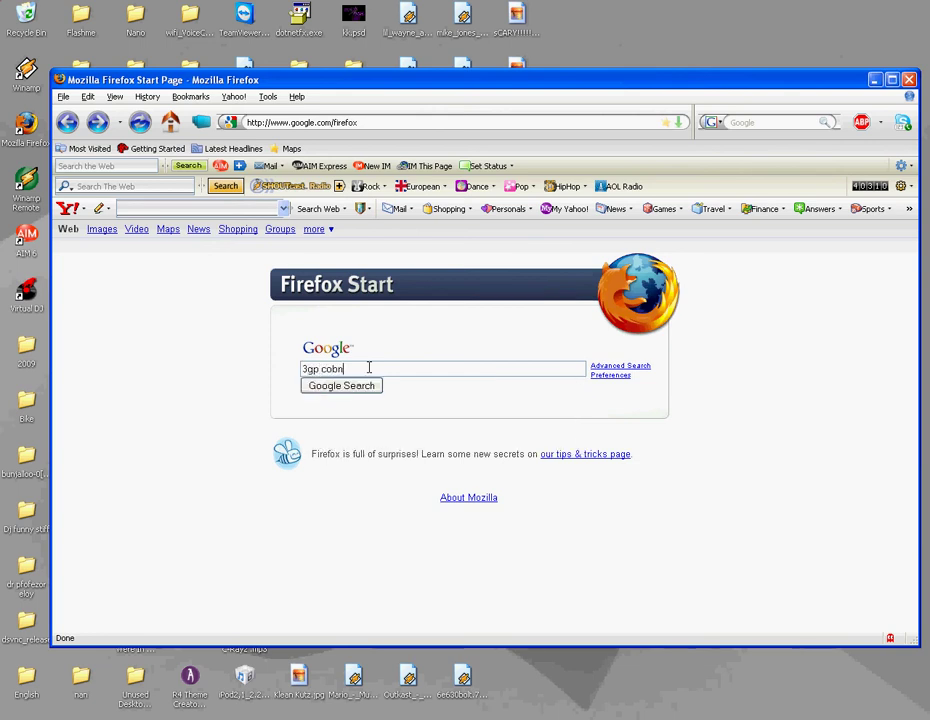
key(BackSpace)
key(BackSpace)
text(nver)
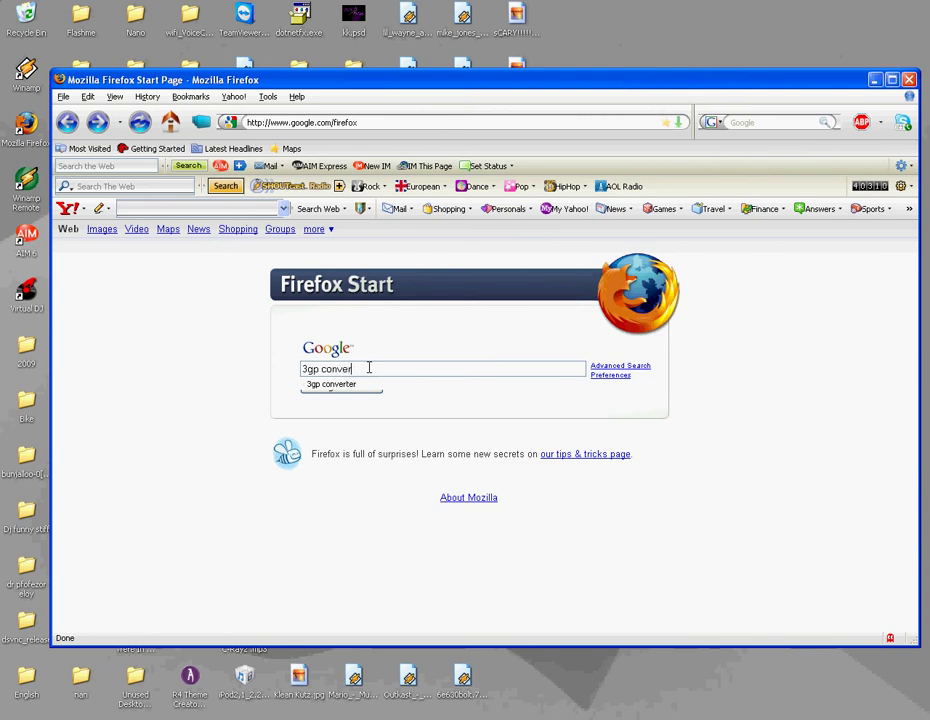
text(ter)
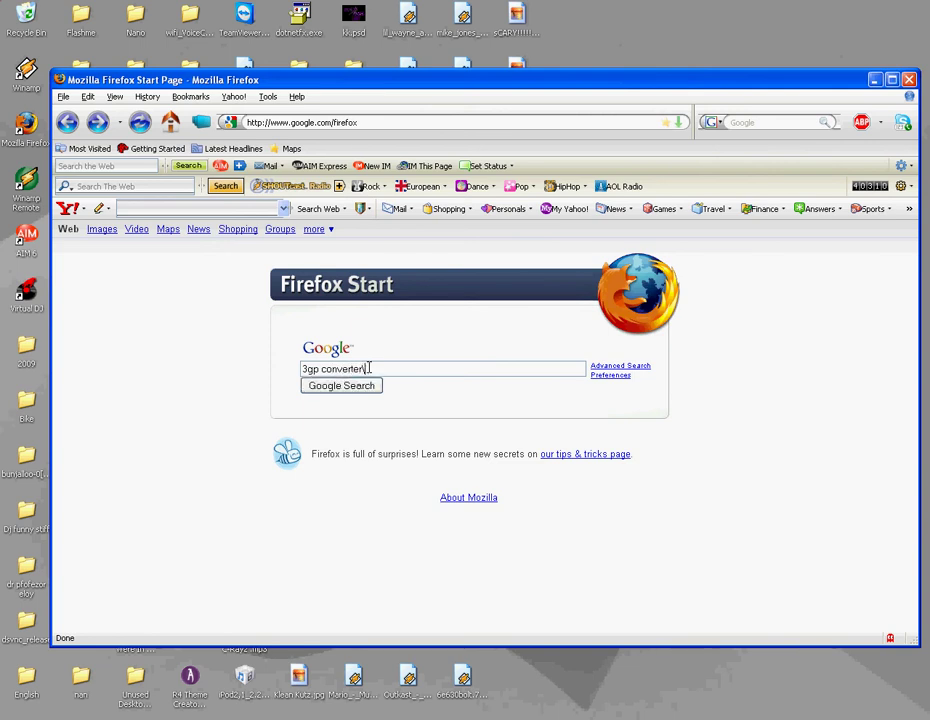
key(Return)
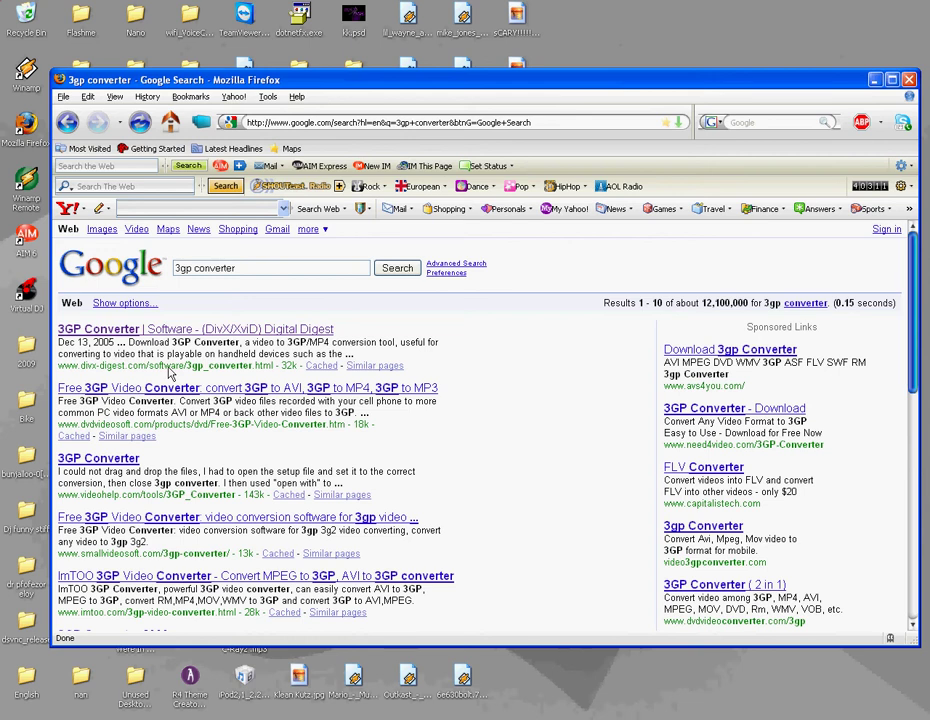
drag(99, 366, 153, 367)
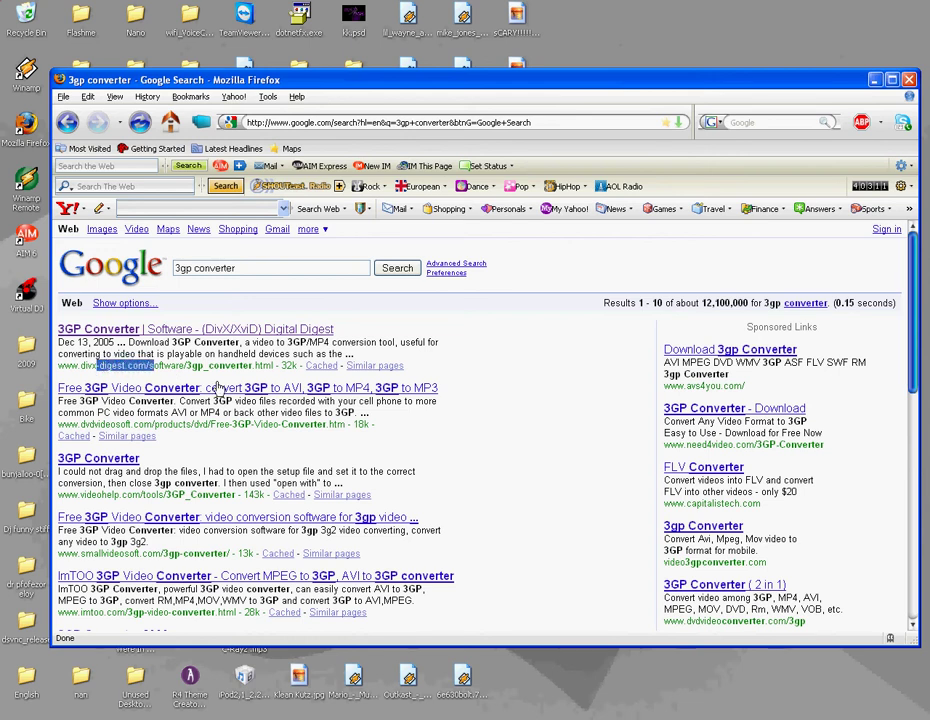
Open the Digital Digest 3GP Converter result and go to the 3GP_Converter034.zip download page
click(279, 336)
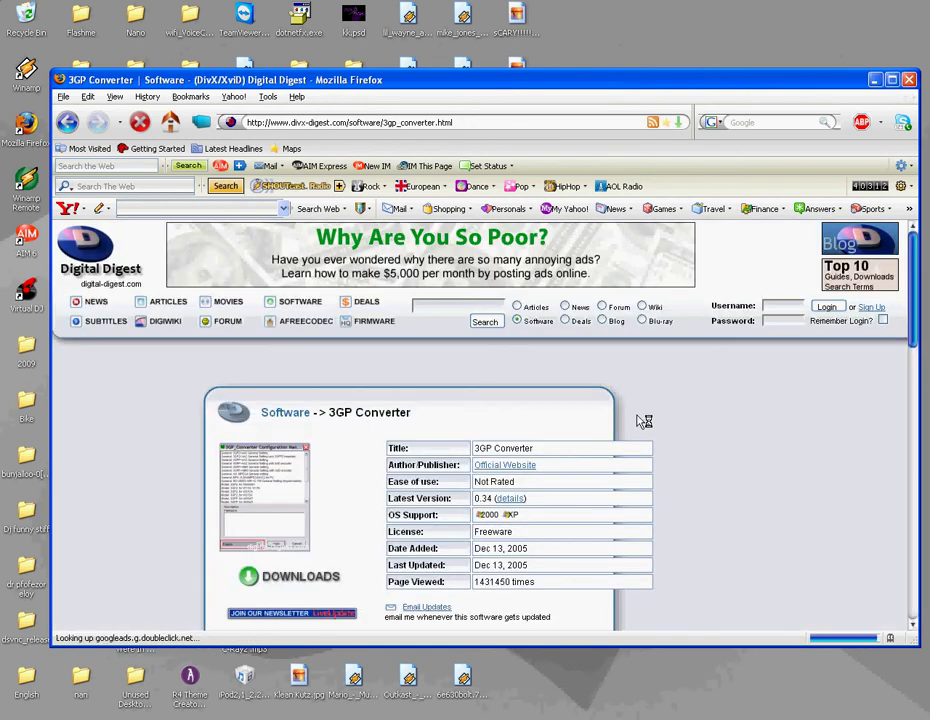
scroll(641, 461, down, 5)
scroll(340, 475, down, 3)
scroll(423, 510, down, 5)
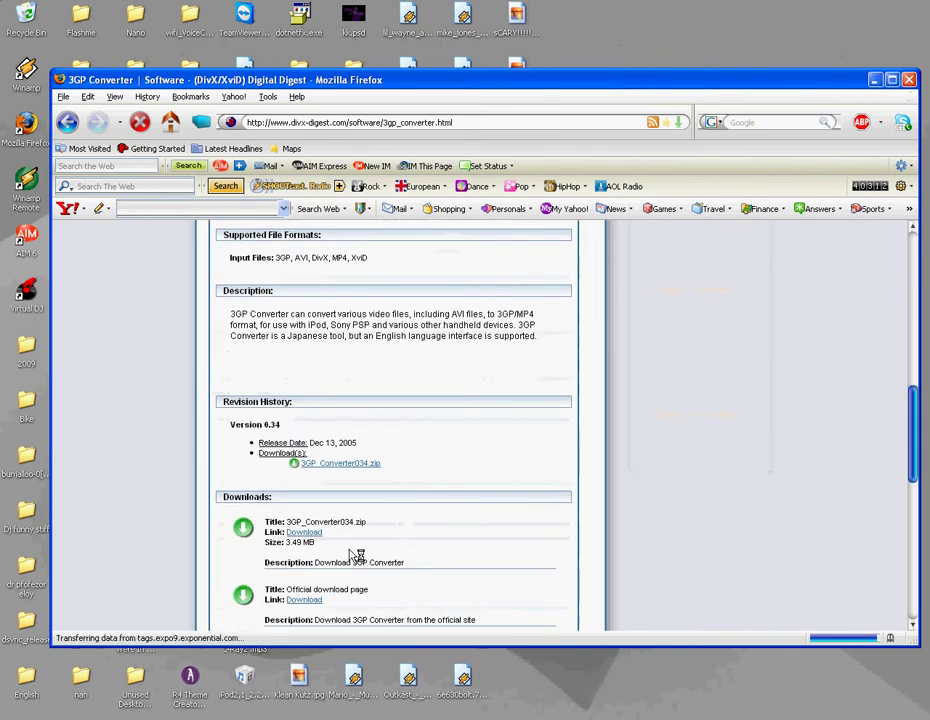
click(305, 534)
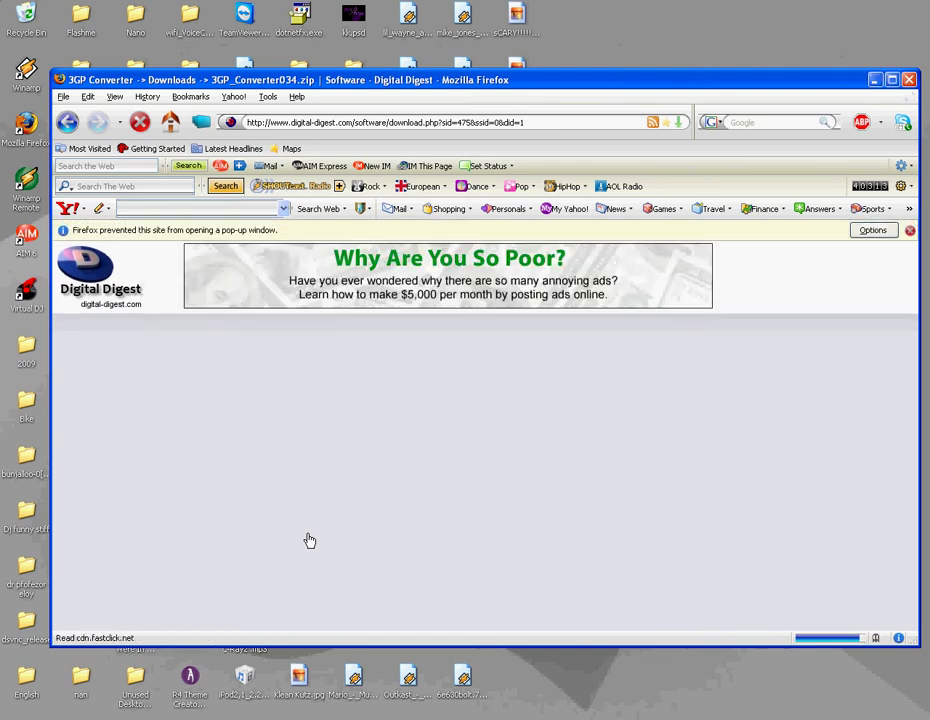
Start the 3GP_Converter034.zip download from its file details so Firefox prompts for the file
scroll(332, 540, down, 3)
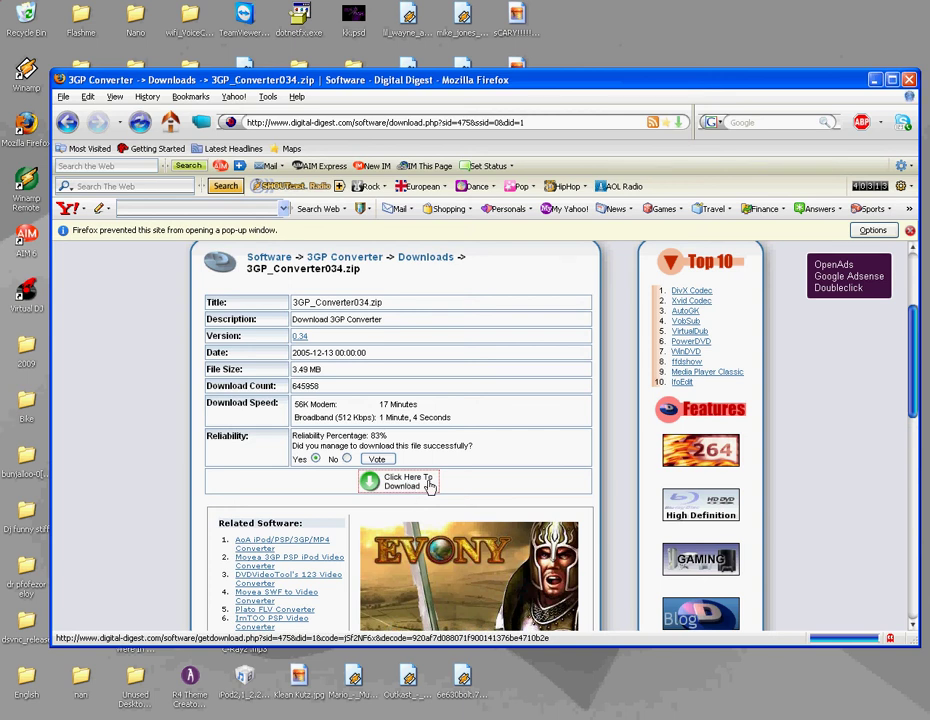
click(429, 487)
scroll(450, 495, down, 5)
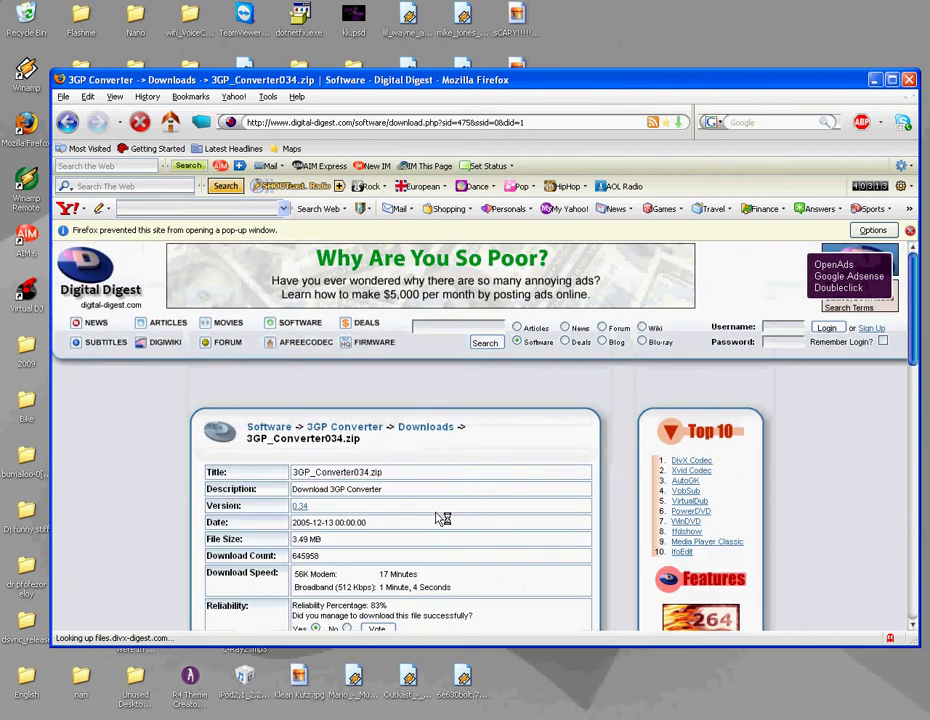
scroll(907, 322, down, 5)
scroll(433, 453, up, 5)
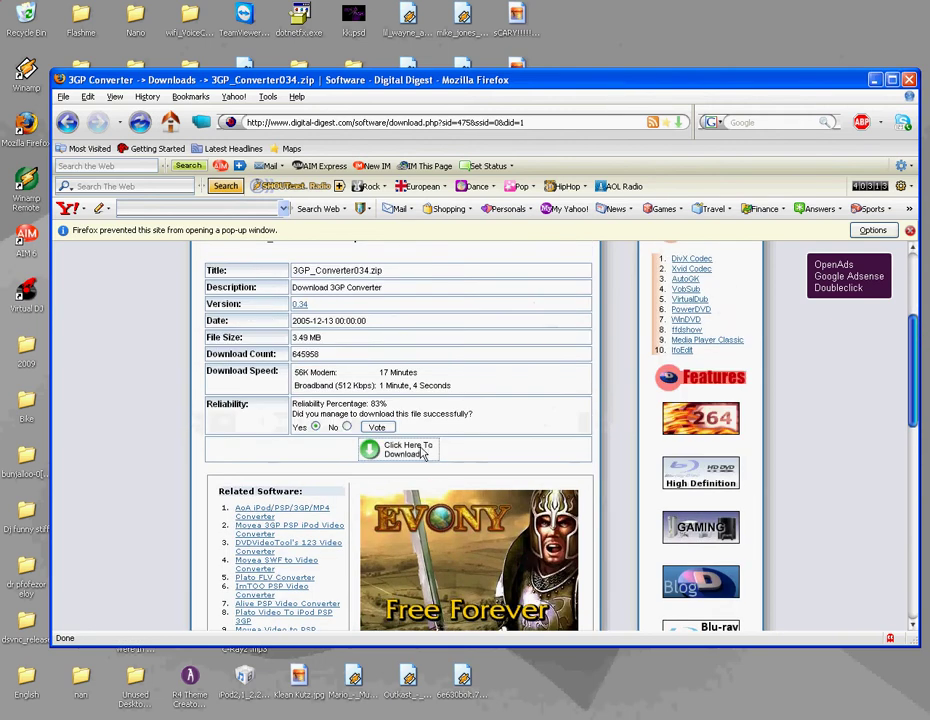
click(413, 455)
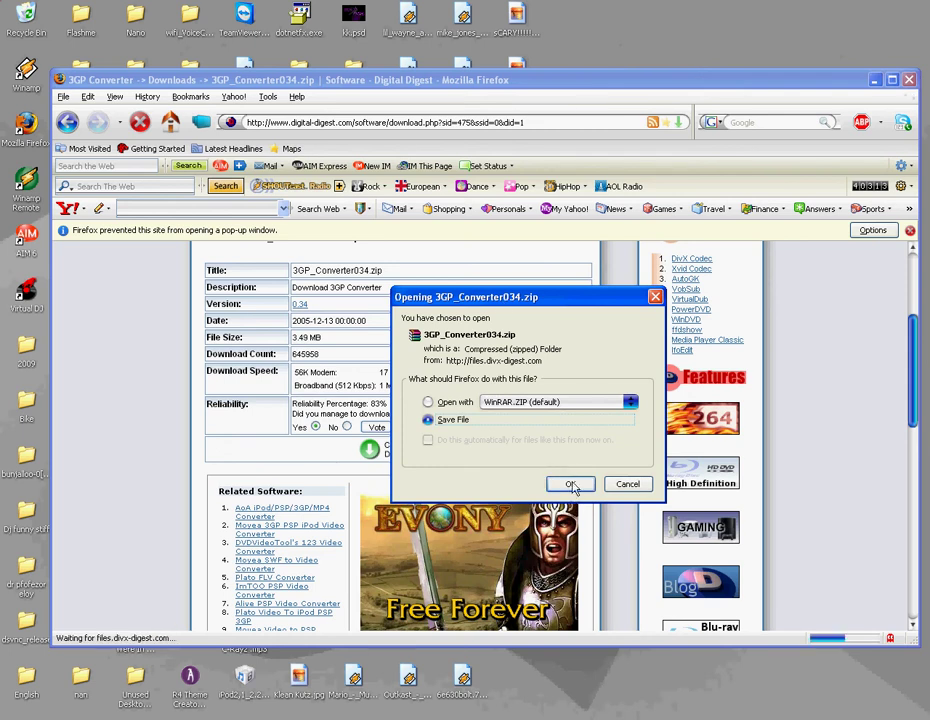
Save 3GP_Converter034.zip to the Desktop
click(571, 485)
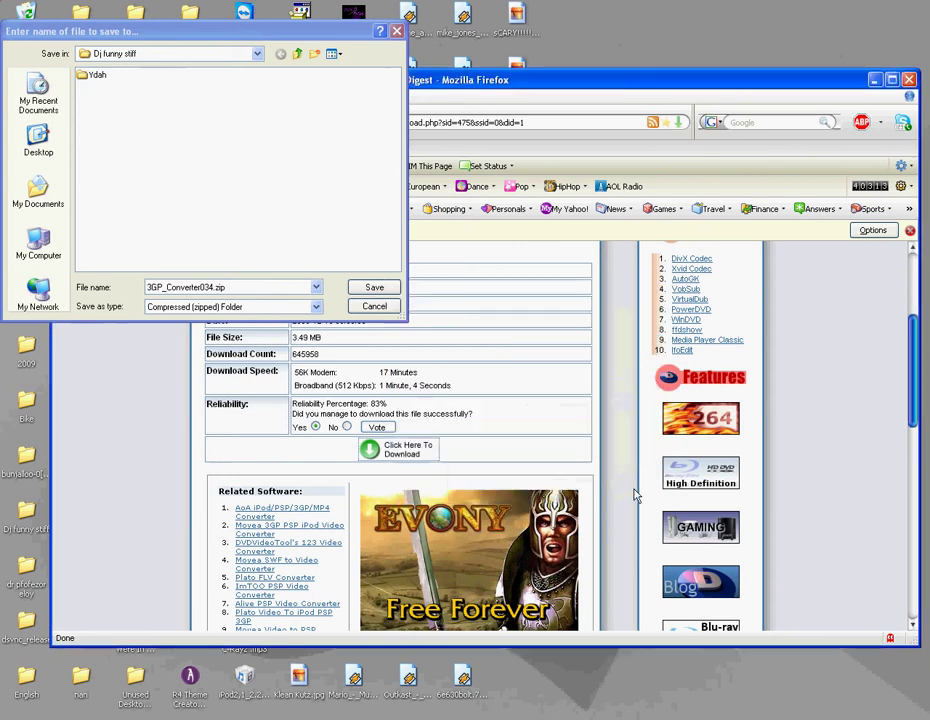
click(39, 140)
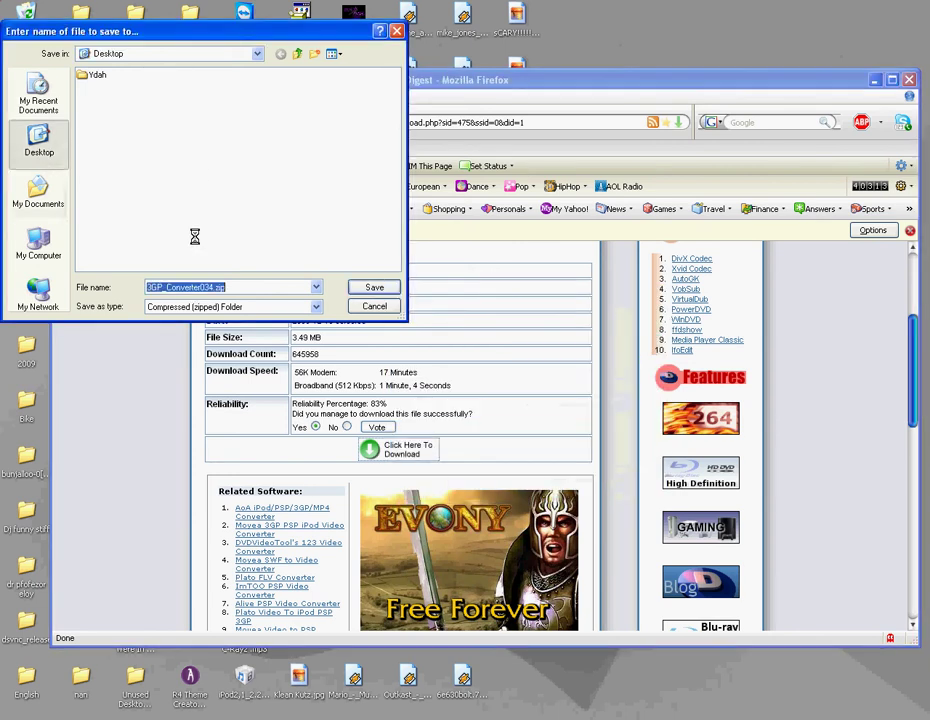
click(374, 287)
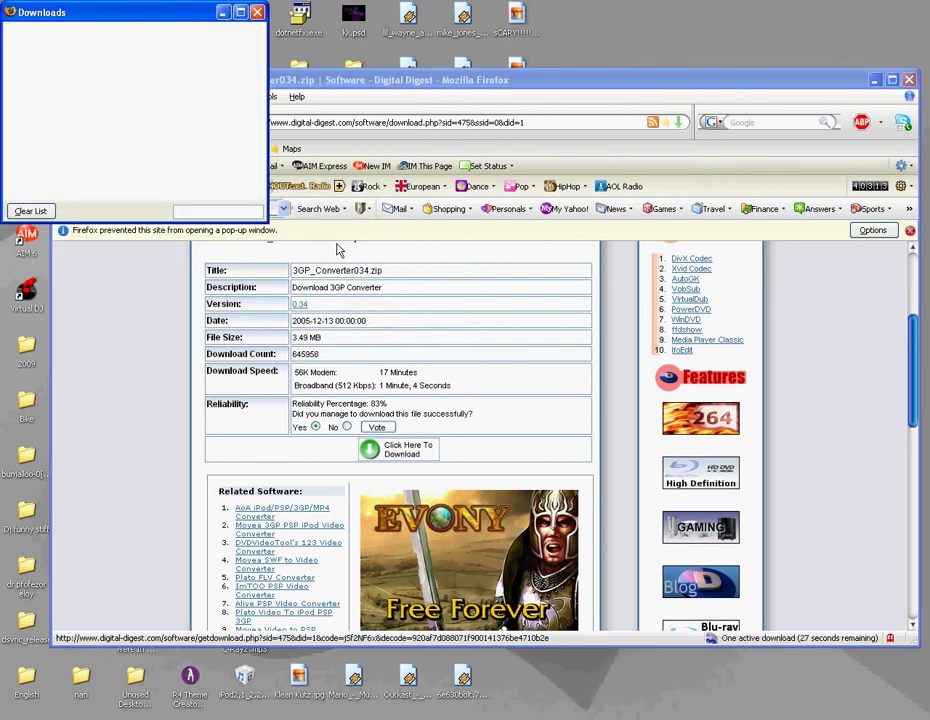
Bring Digital Digest back, select the address, and cancel the duplicate 3GP_Converter034.zip prompt
click(370, 89)
scroll(330, 100, down, 4)
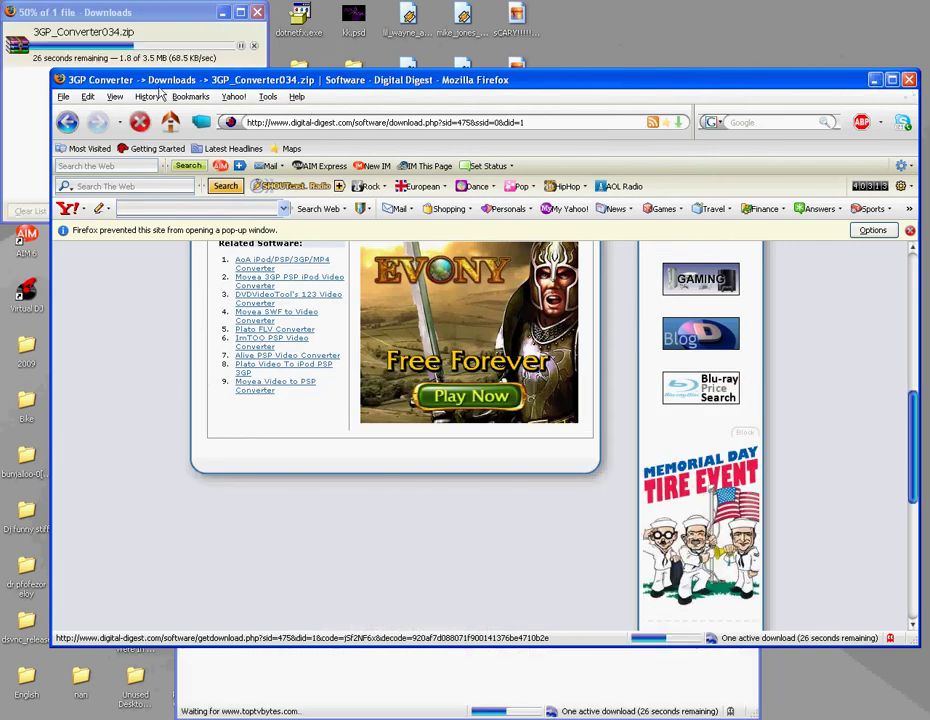
click(330, 121)
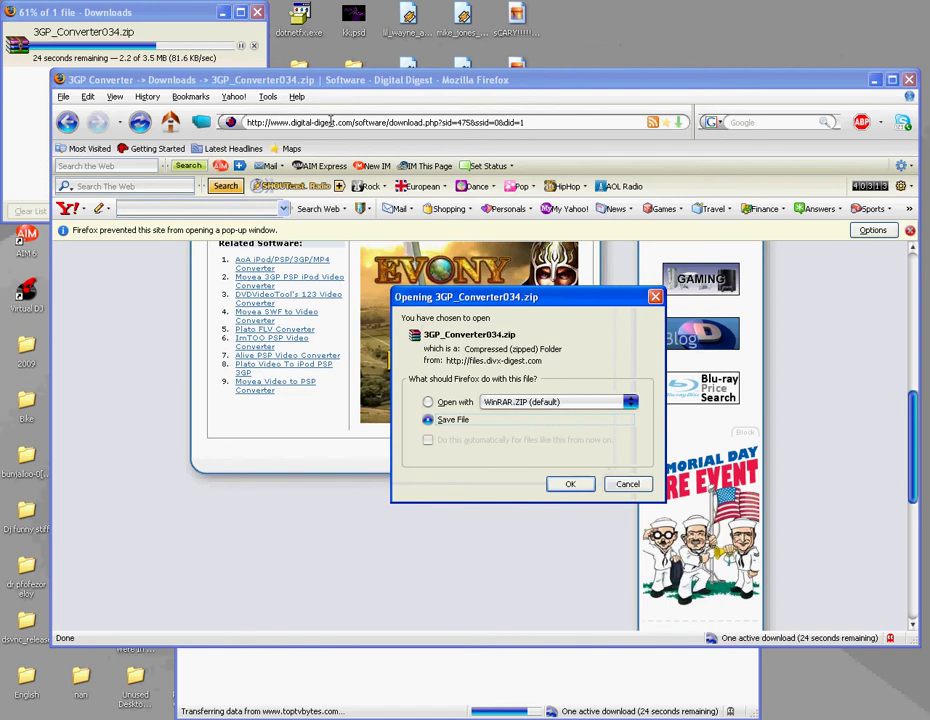
click(627, 484)
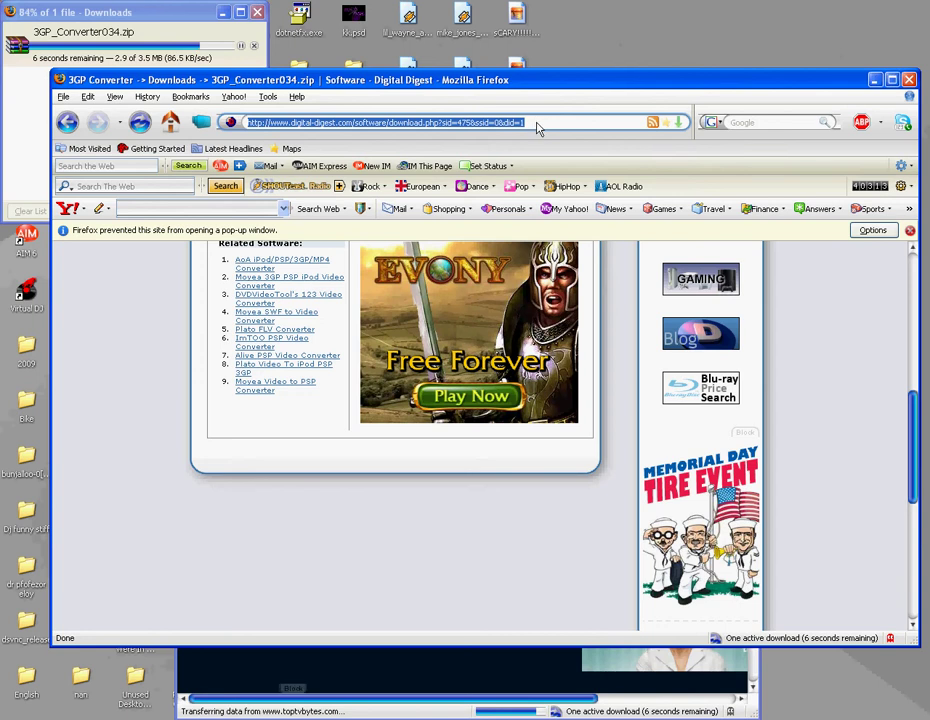
Load youtube.com and close the Top TV Bytes pop-up
text(youtube.co)
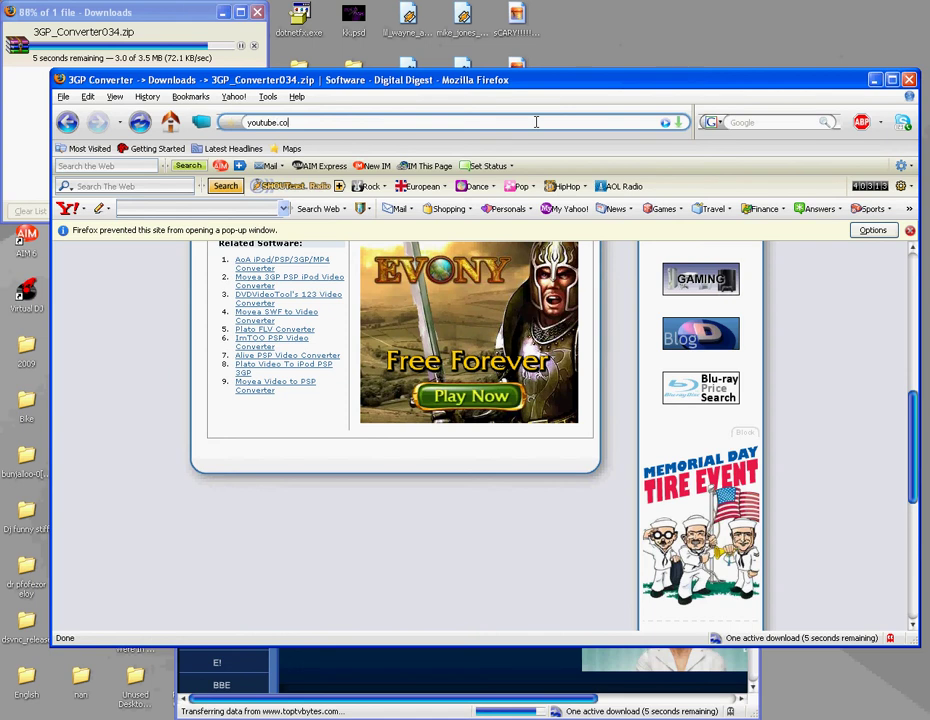
text(m)
key(Return)
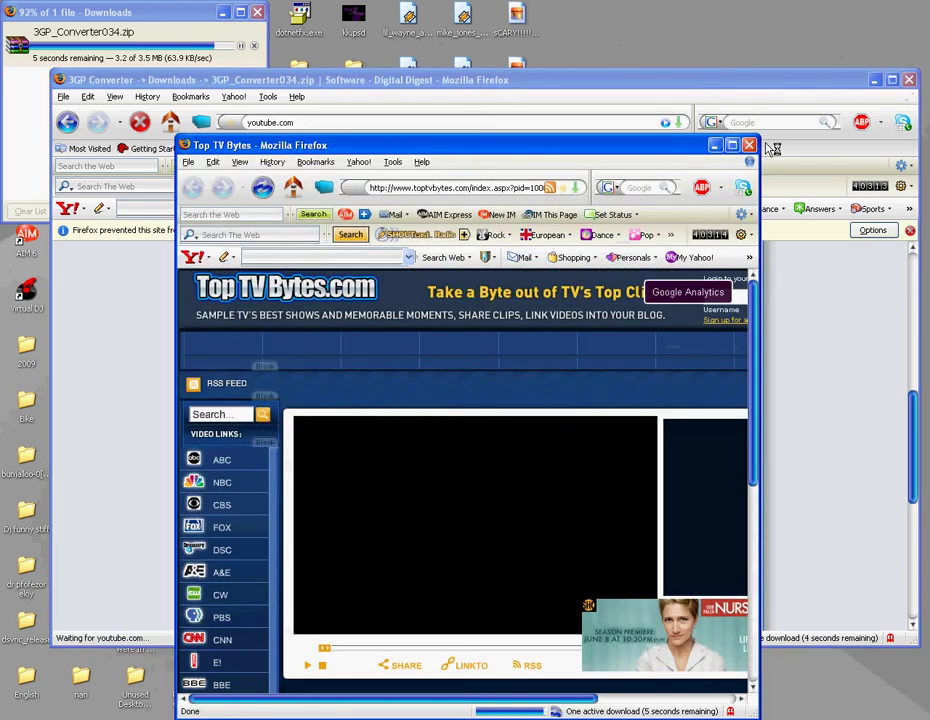
click(749, 145)
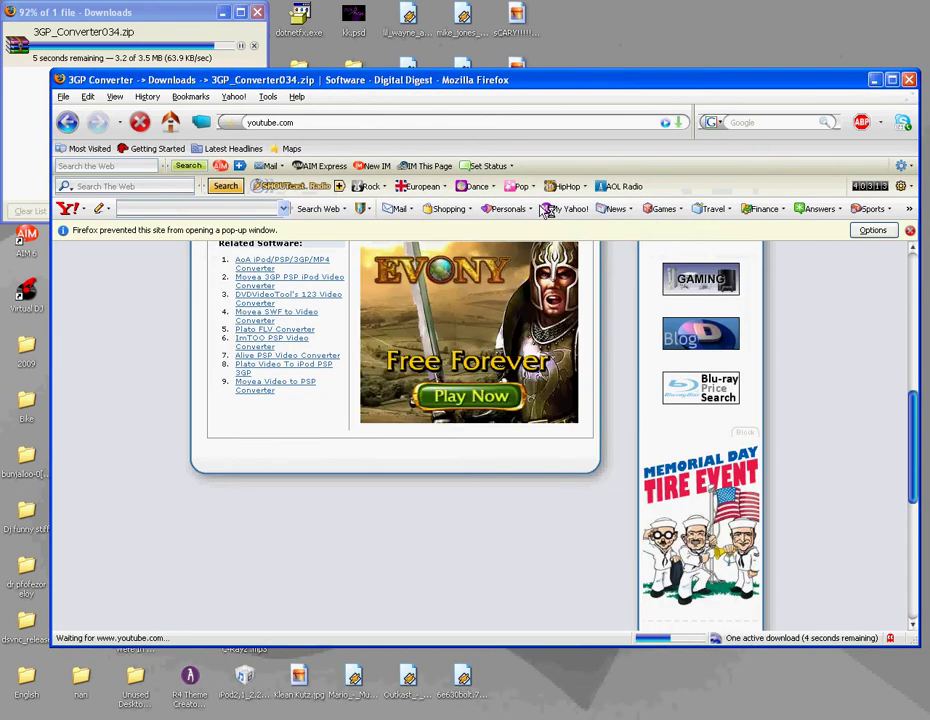
scroll(768, 338, up, 5)
scroll(550, 395, up, 2)
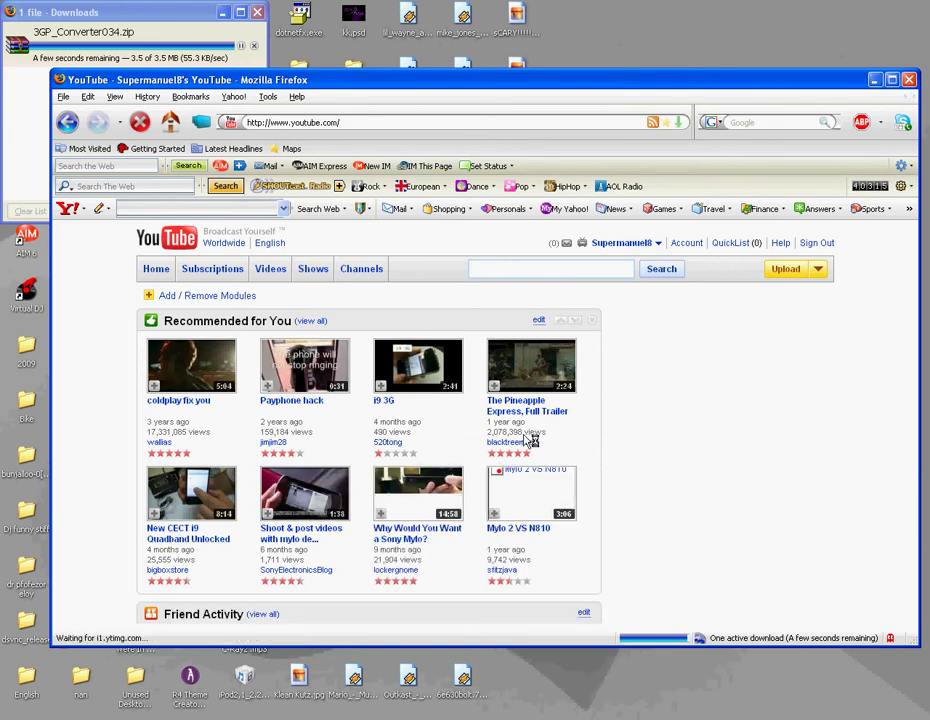
Search YouTube for 'soccer'
scroll(598, 461, down, 3)
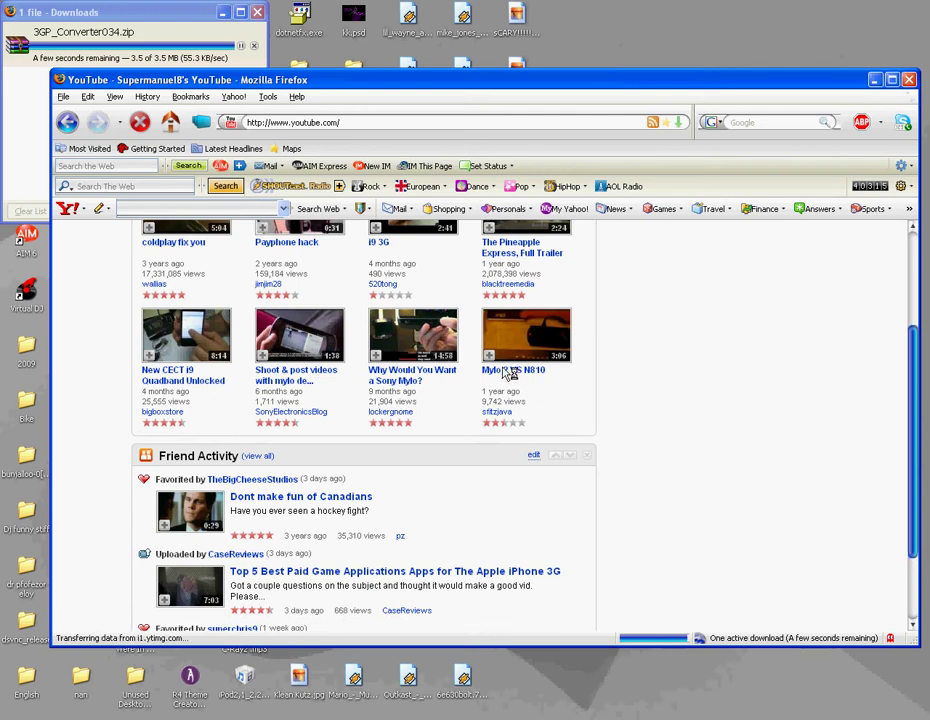
scroll(758, 380, up, 3)
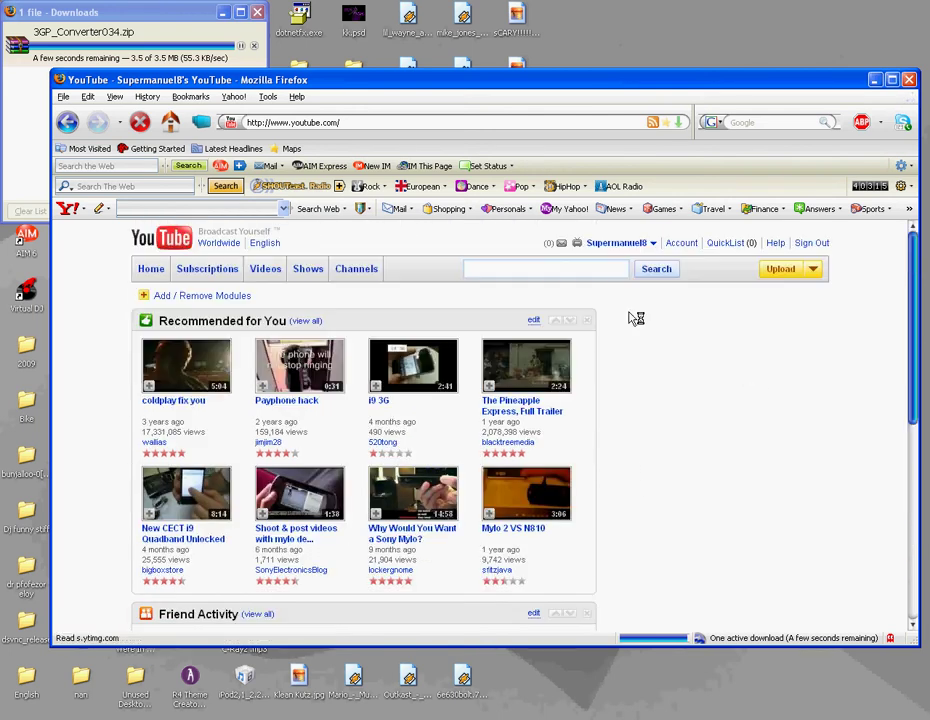
click(575, 266)
text(s)
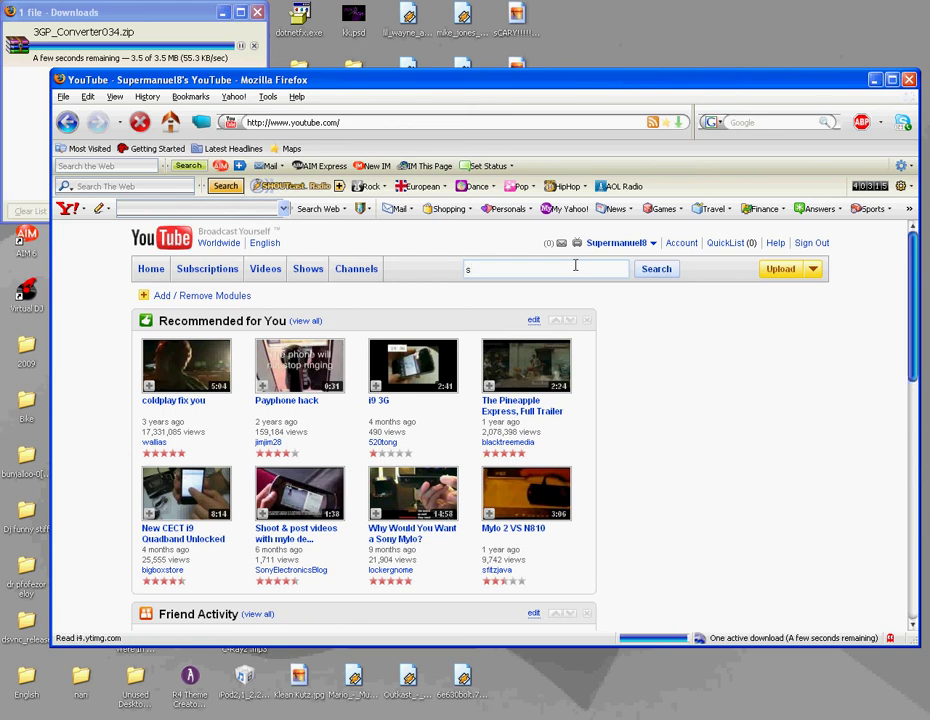
text(occer)
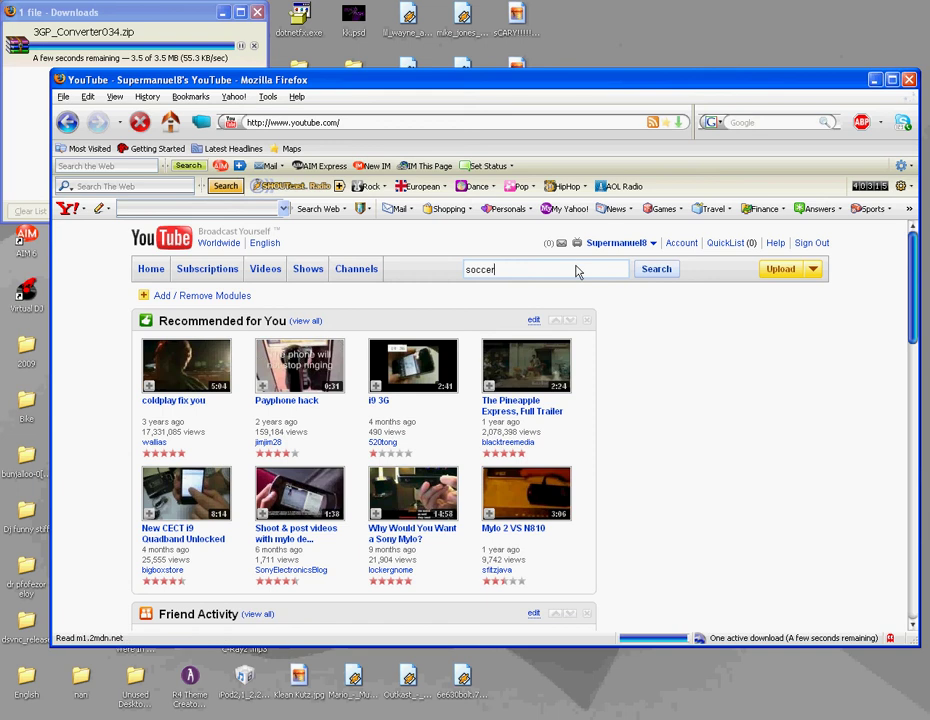
click(676, 282)
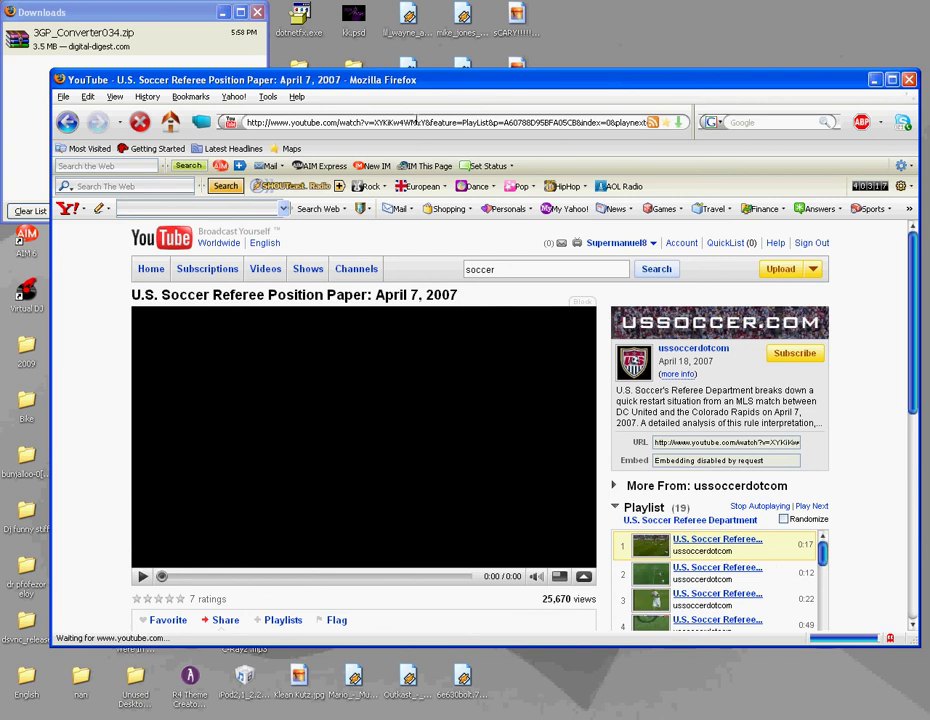
Cut the referee video's web address from the address bar to the clipboard
click(416, 121)
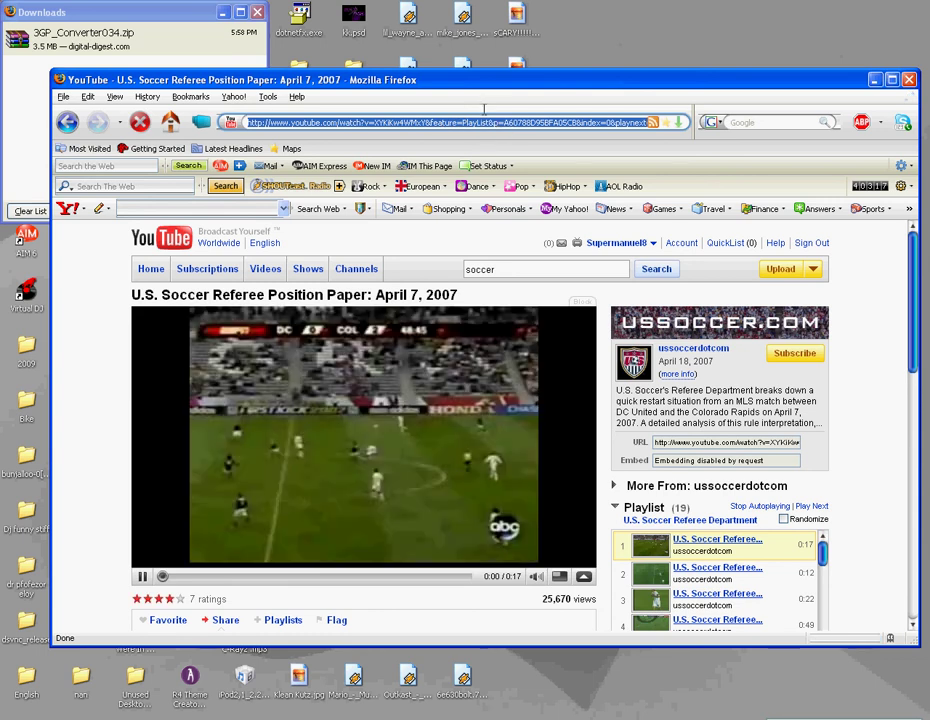
key(shift+F10)
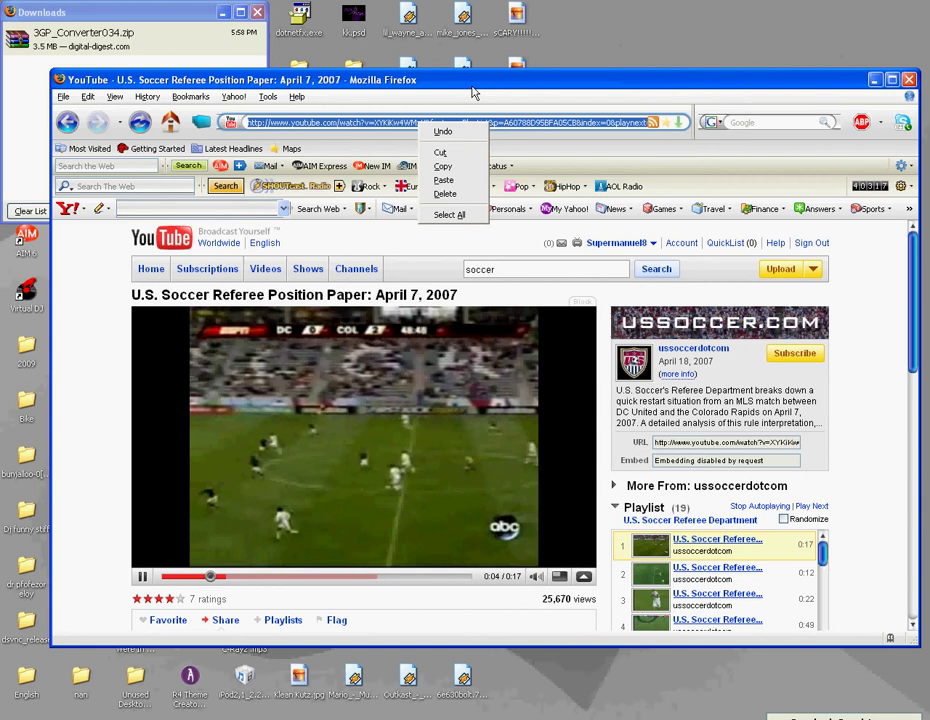
click(445, 152)
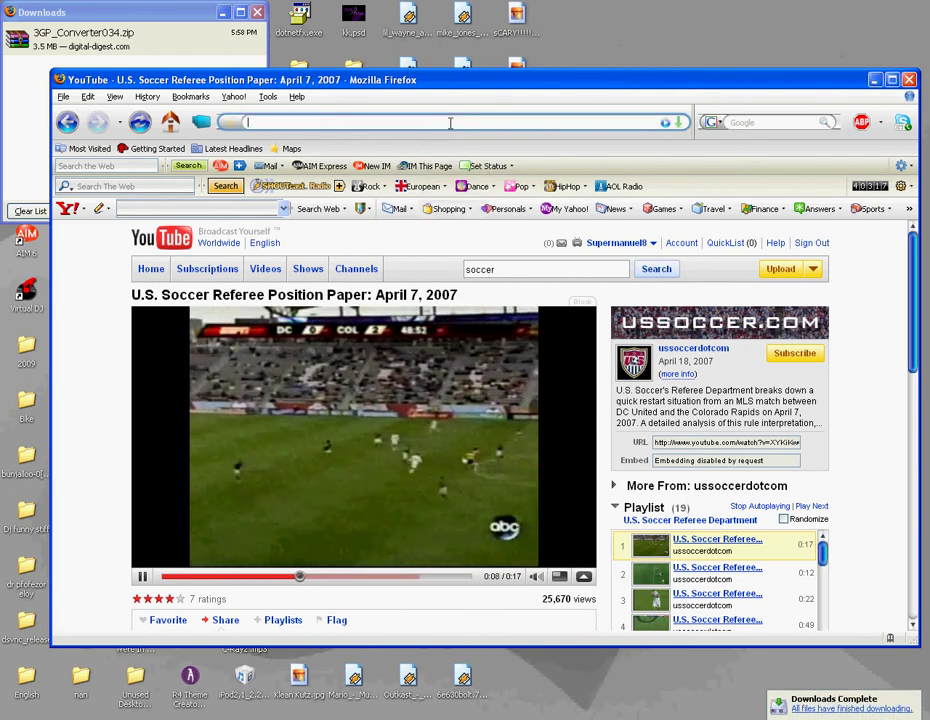
Go to mediaconverter.org via the address bar
text(go t)
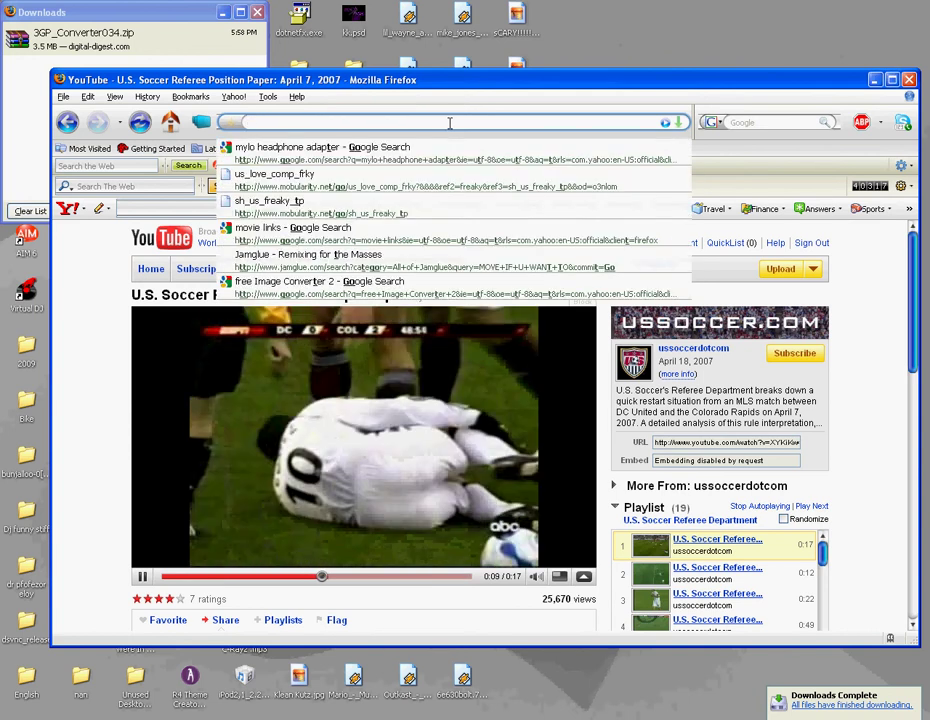
text(media)
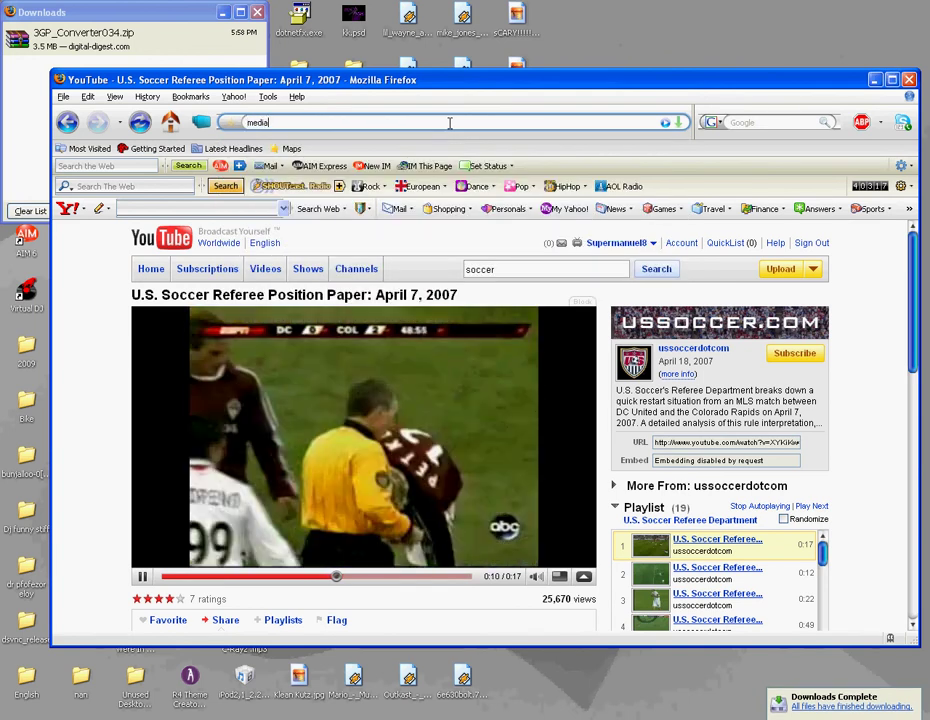
text(converter)
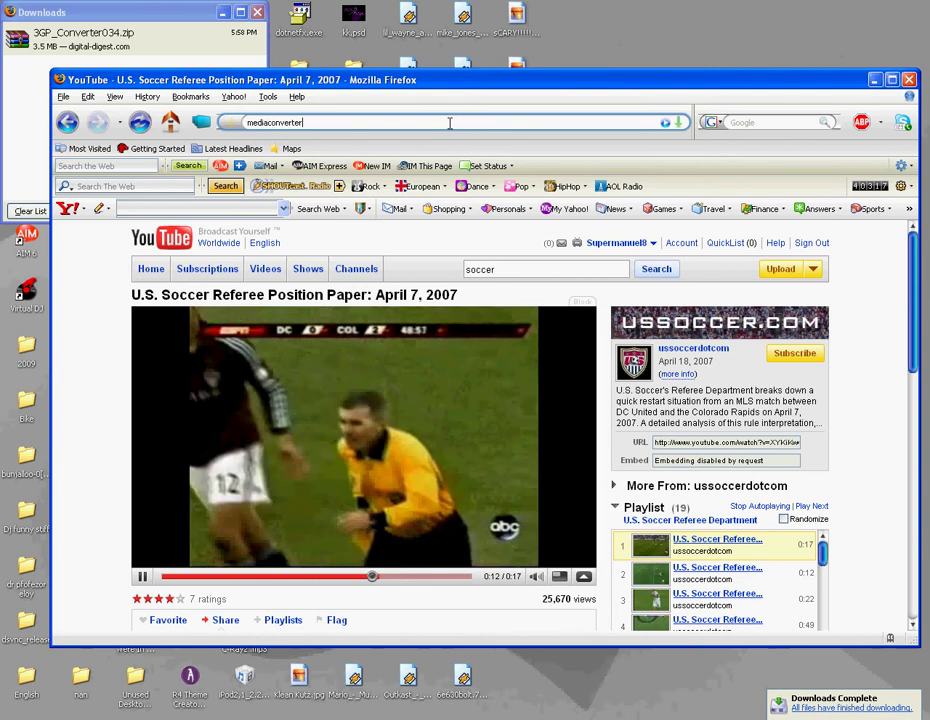
text(.org)
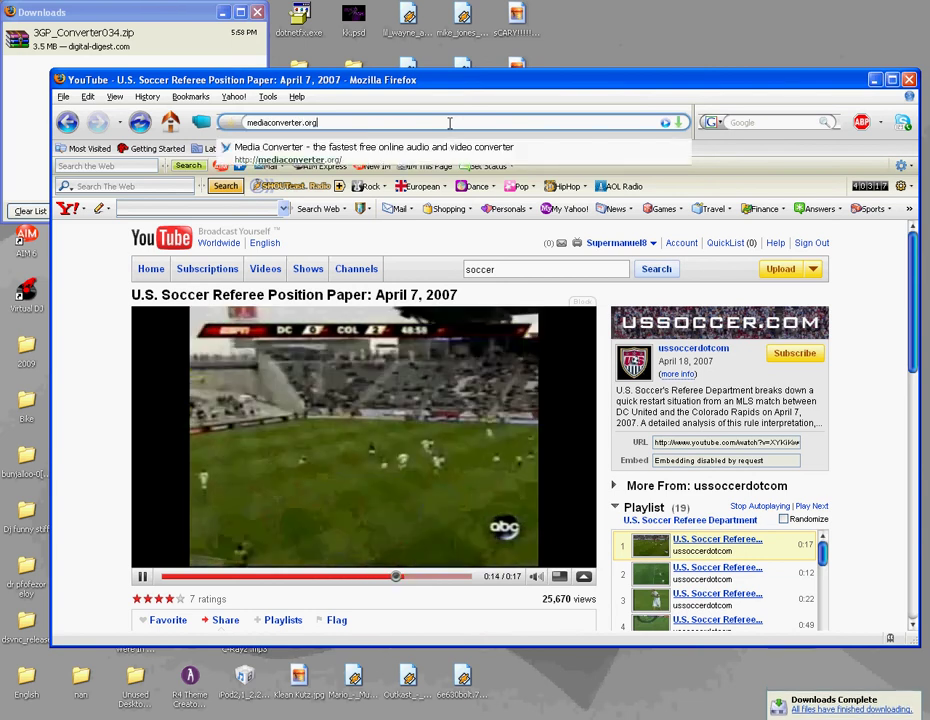
key(Return)
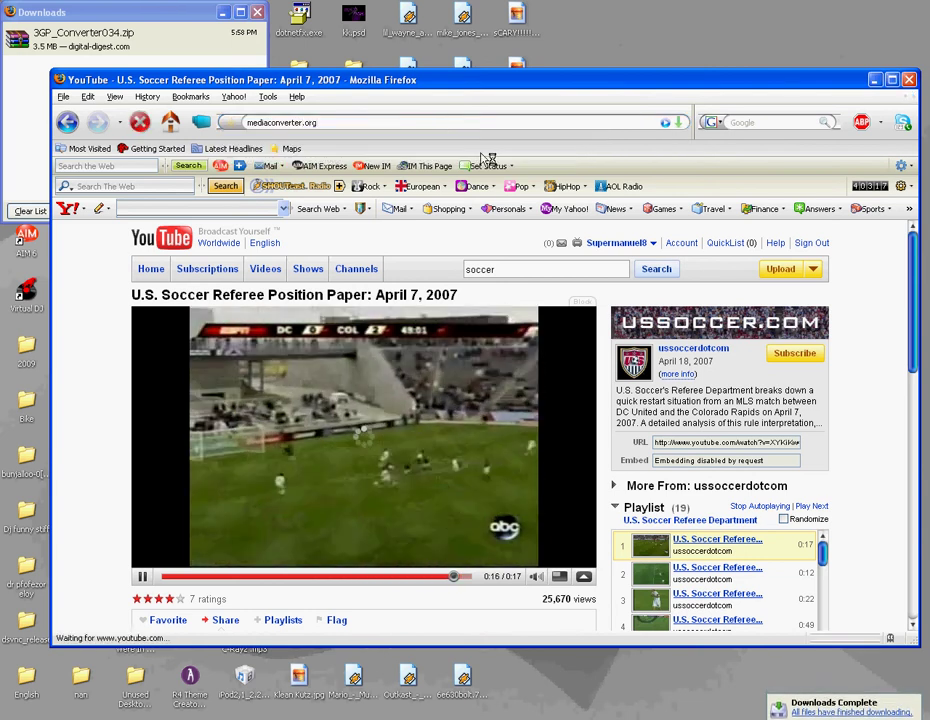
Close the finished Downloads window and look over the mediaconverter.org wizard
click(262, 40)
click(258, 13)
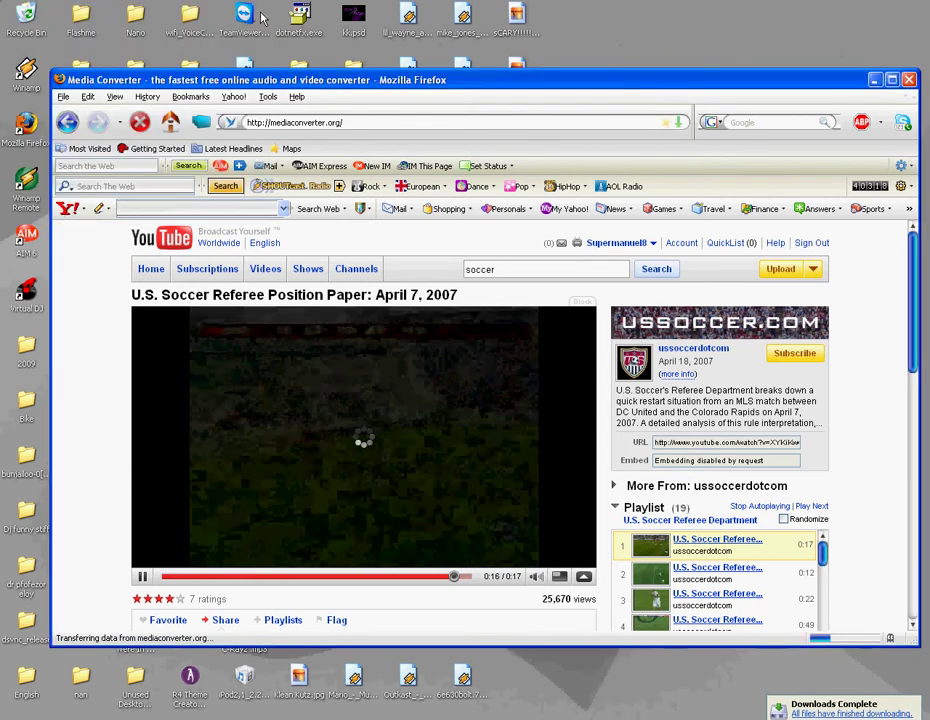
scroll(575, 266, down, 4)
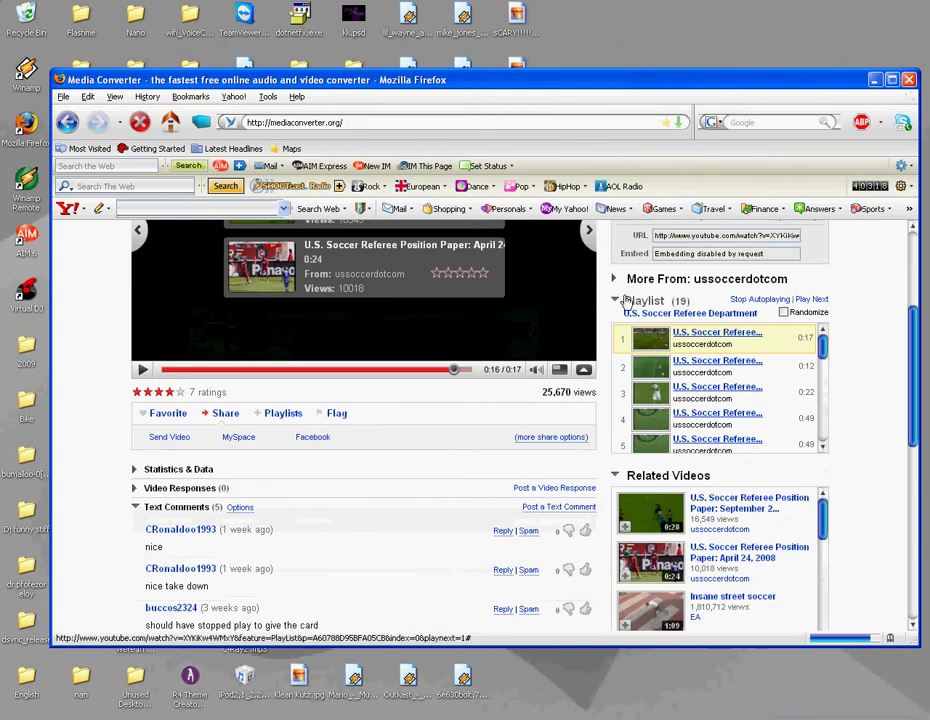
scroll(636, 302, up, 4)
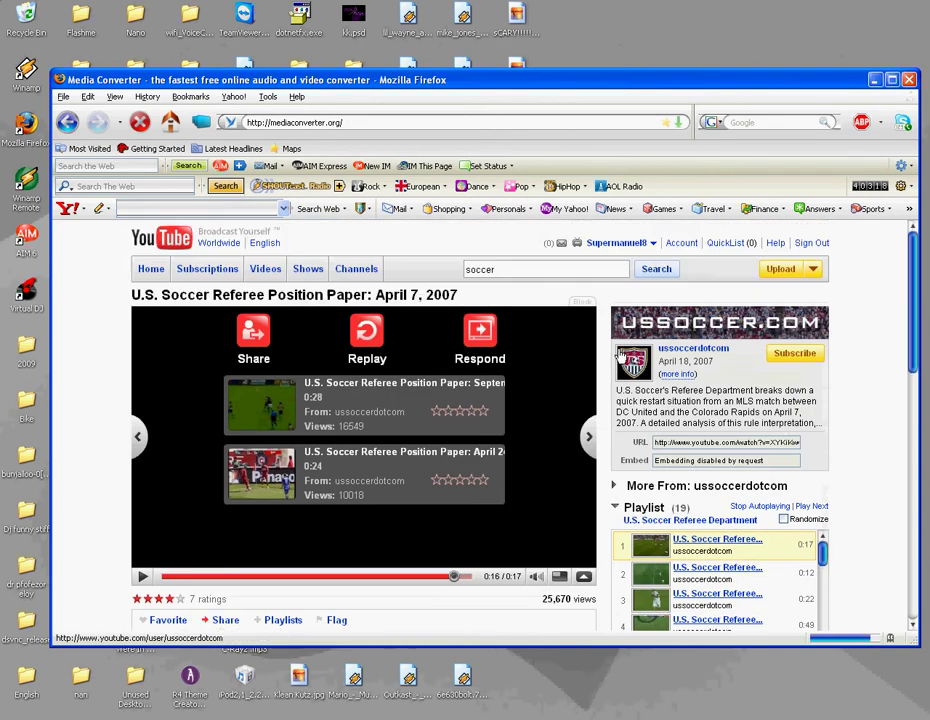
scroll(620, 354, down, 1)
scroll(620, 354, up, 1)
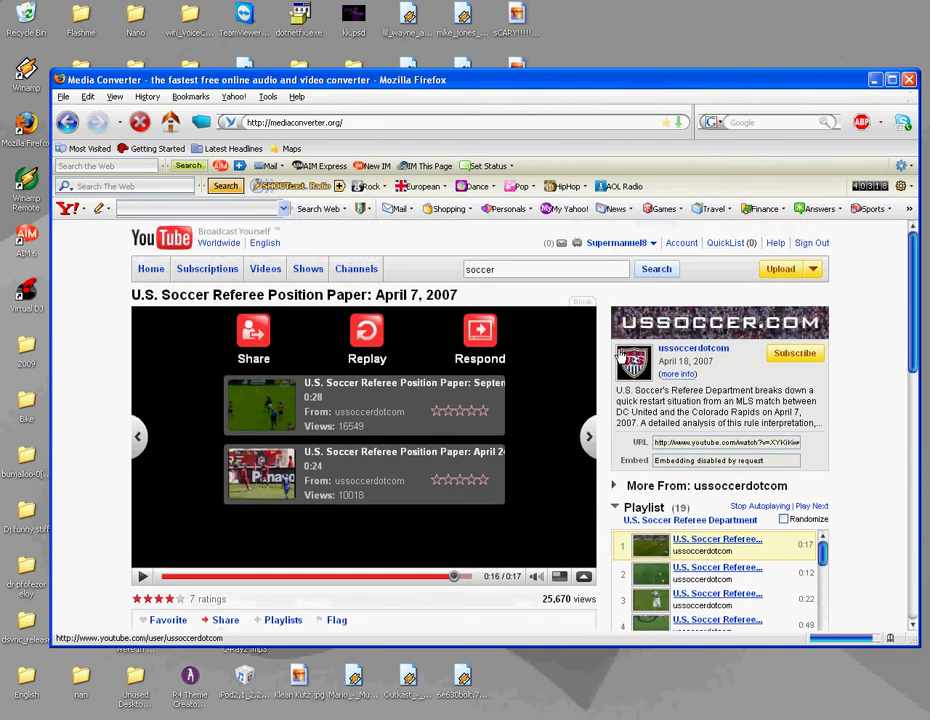
scroll(618, 340, down, 3)
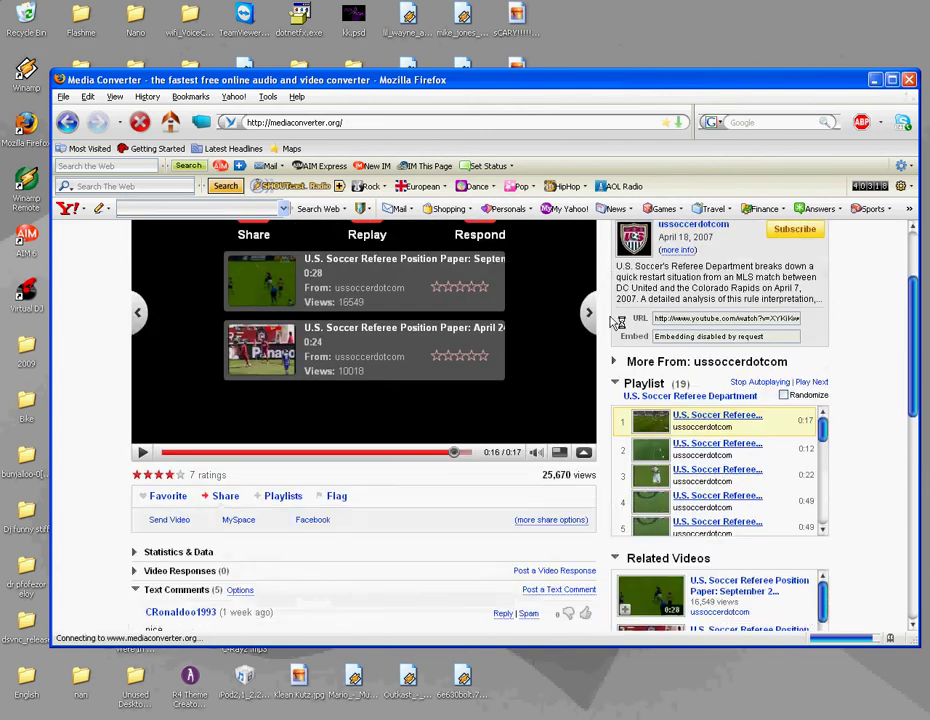
scroll(616, 321, up, 3)
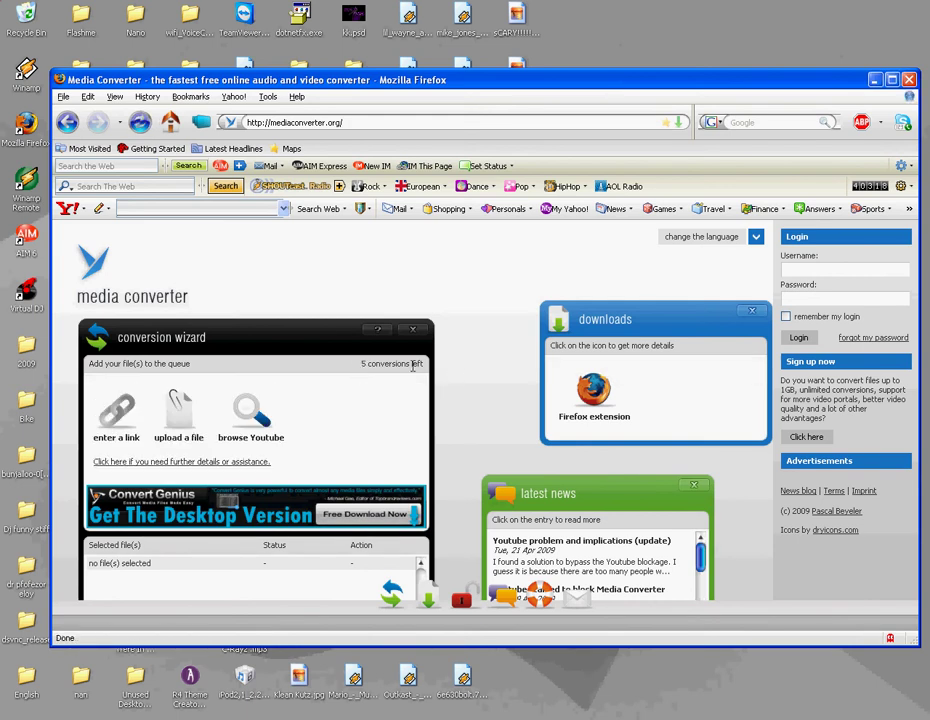
Paste the YouTube video link into Media Converter, remove the duplicate entry, and advance to output type
click(118, 440)
right_click(143, 415)
click(168, 474)
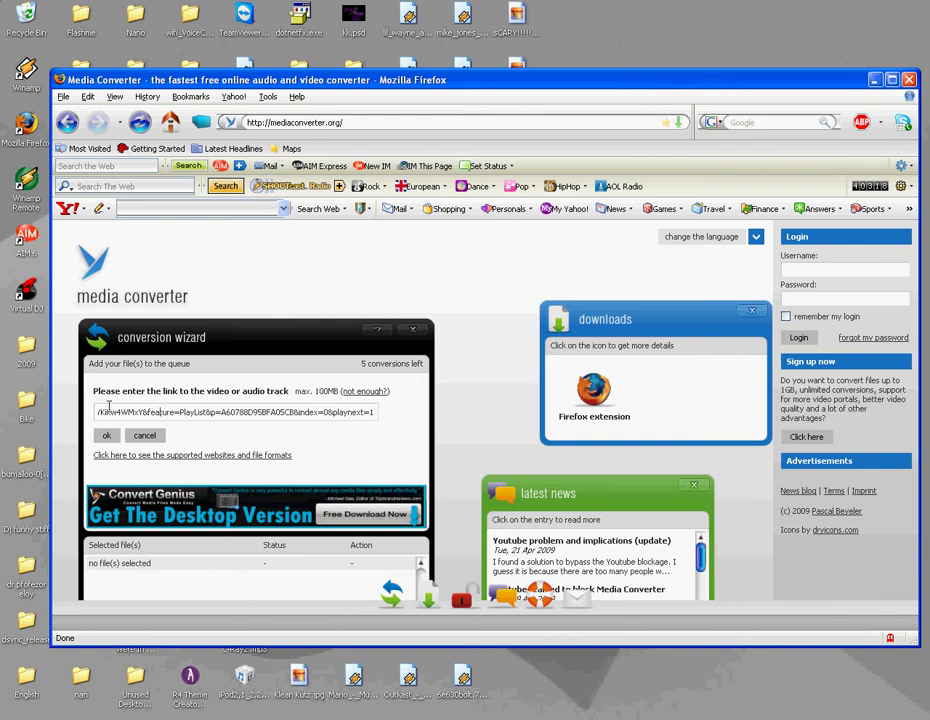
click(107, 436)
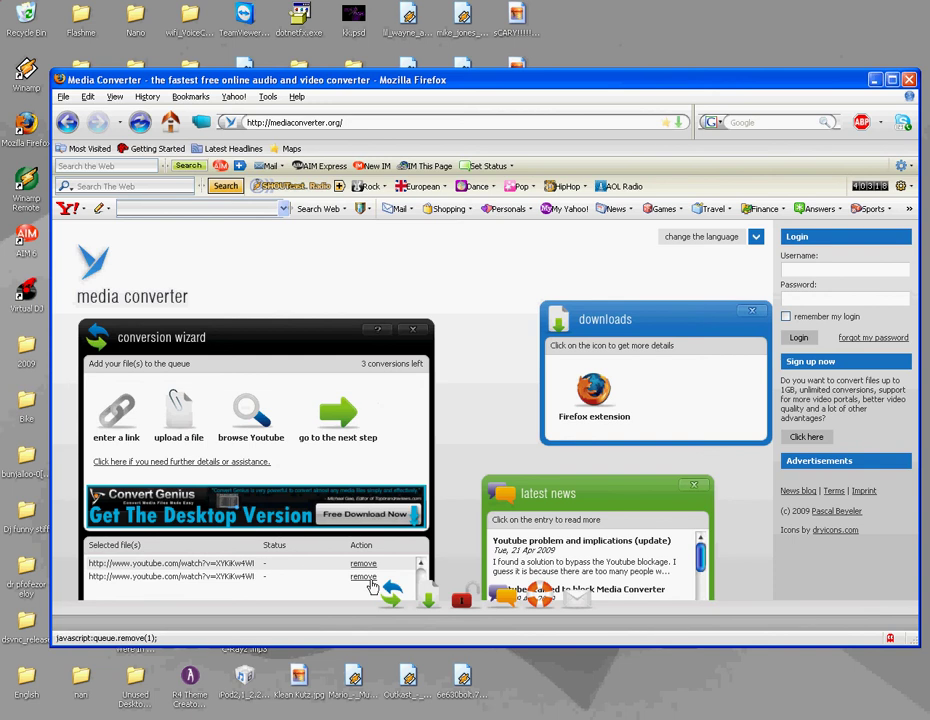
click(366, 578)
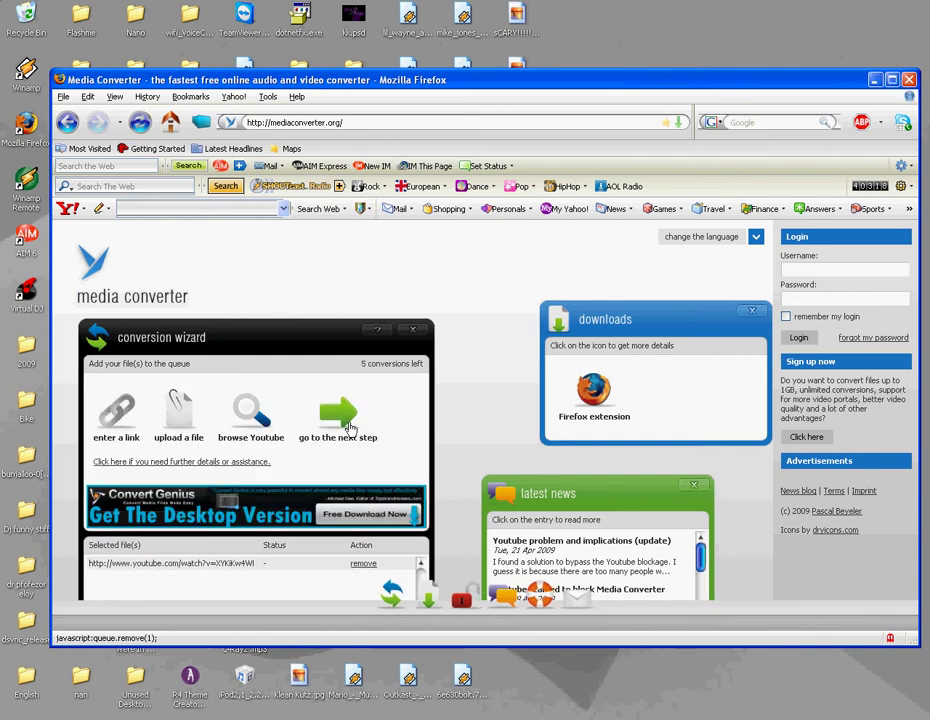
click(350, 428)
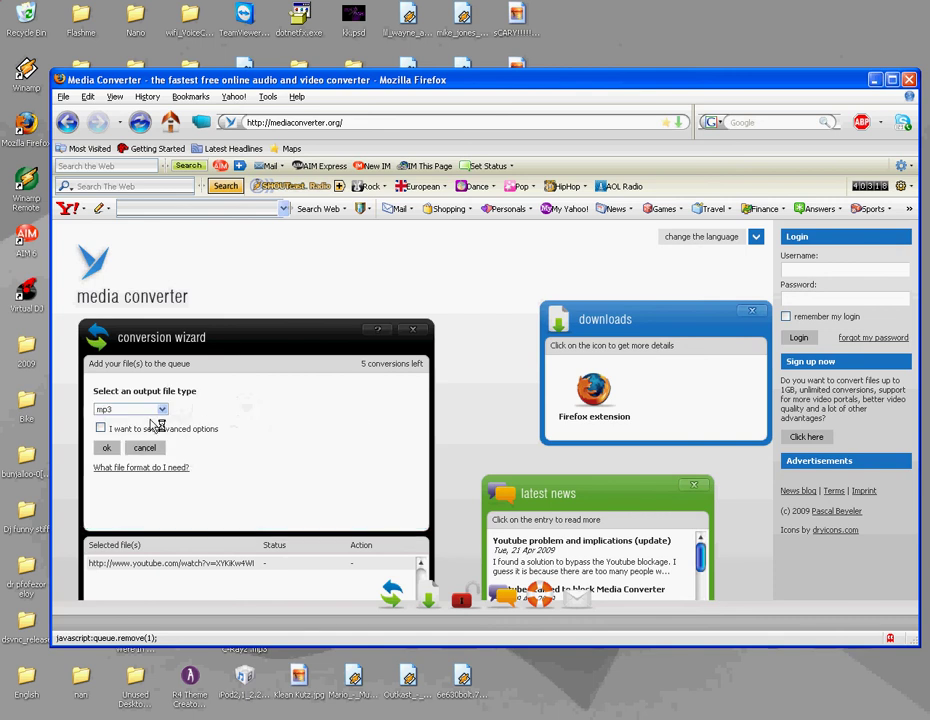
Convert the queued YouTube video to flv; the queue status shows the conversion failed
click(166, 410)
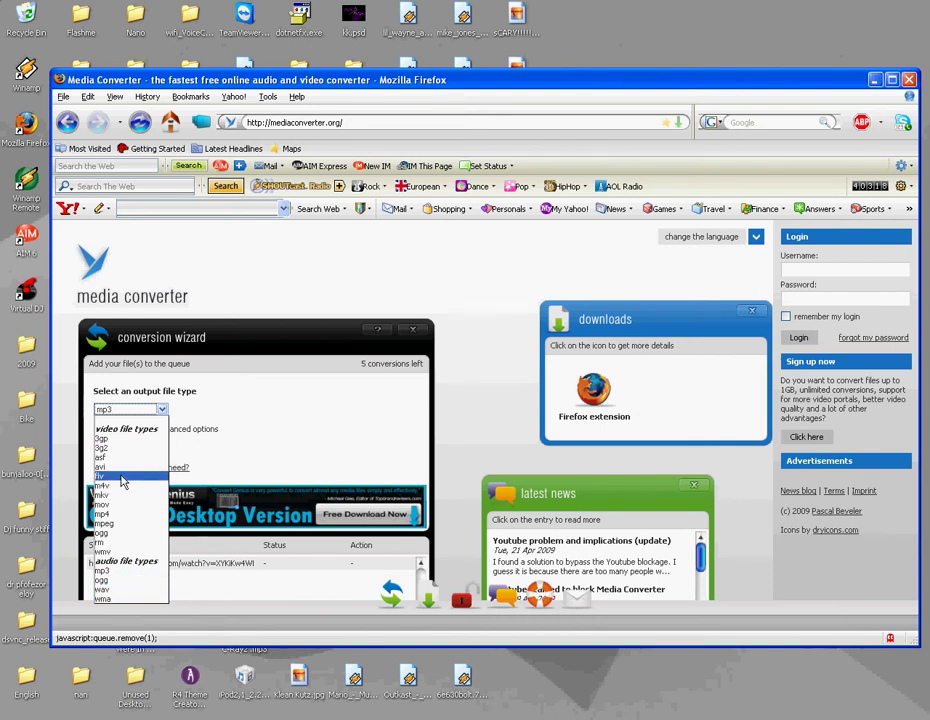
click(122, 483)
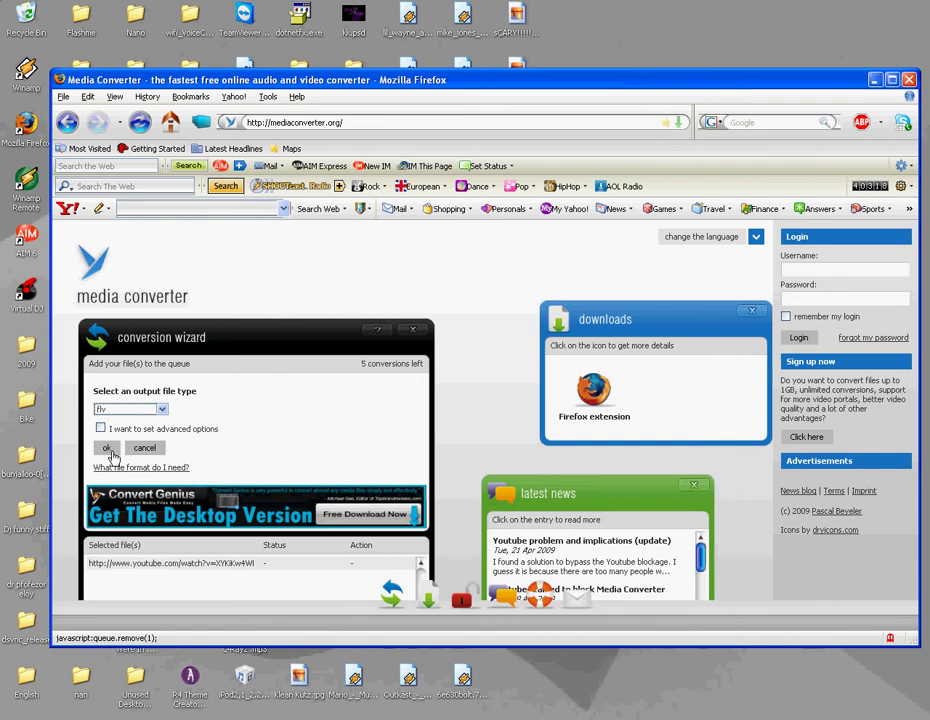
click(108, 448)
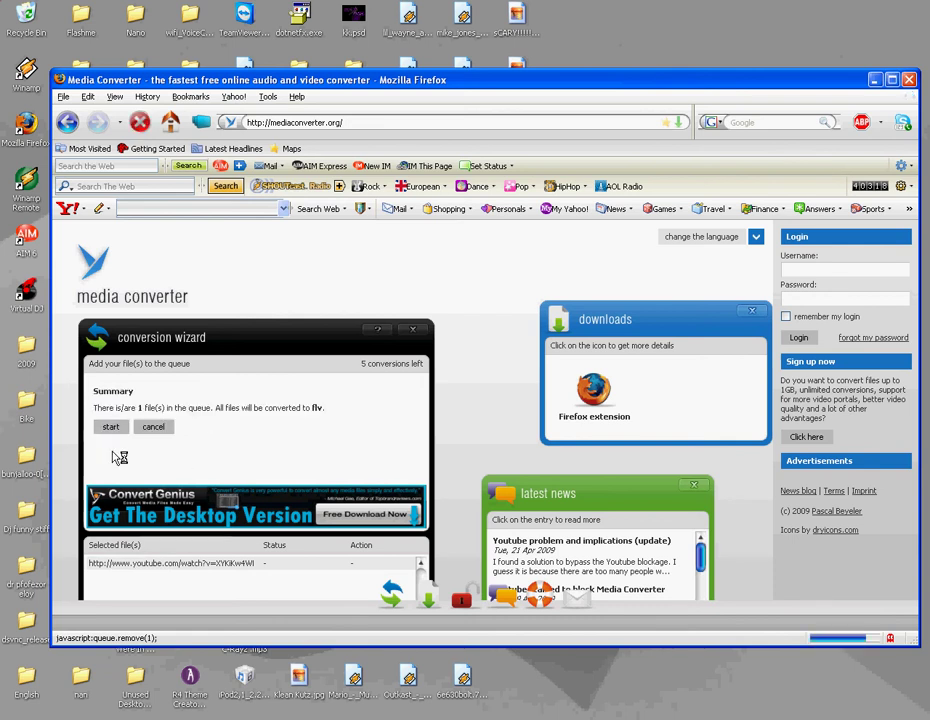
click(111, 427)
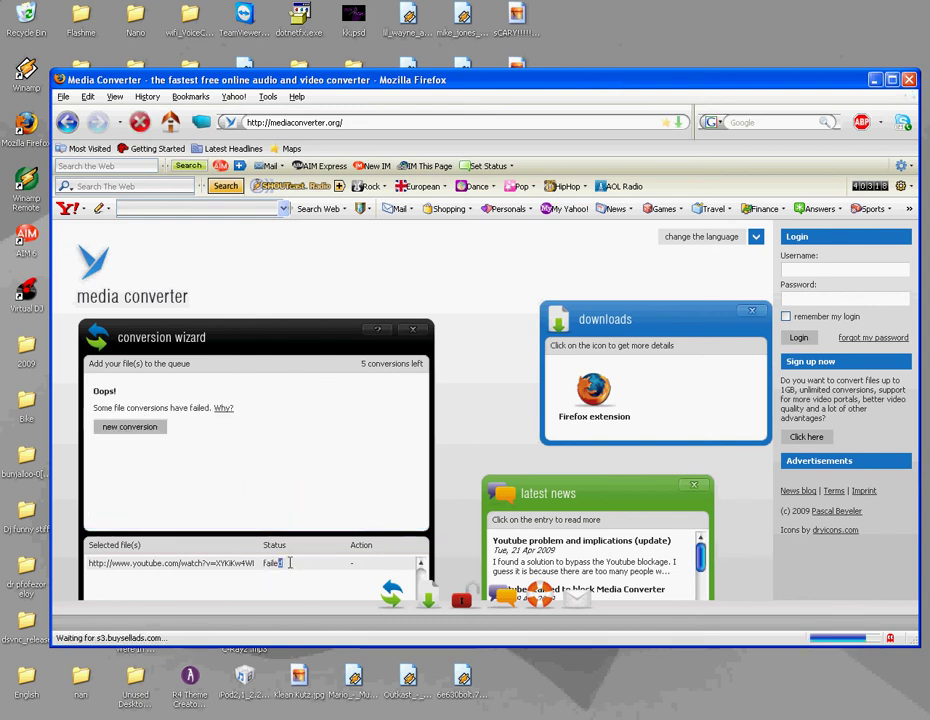
mouse_move(290, 563)
mouse_down()
mouse_move(258, 563)
mouse_move(281, 564)
mouse_up()
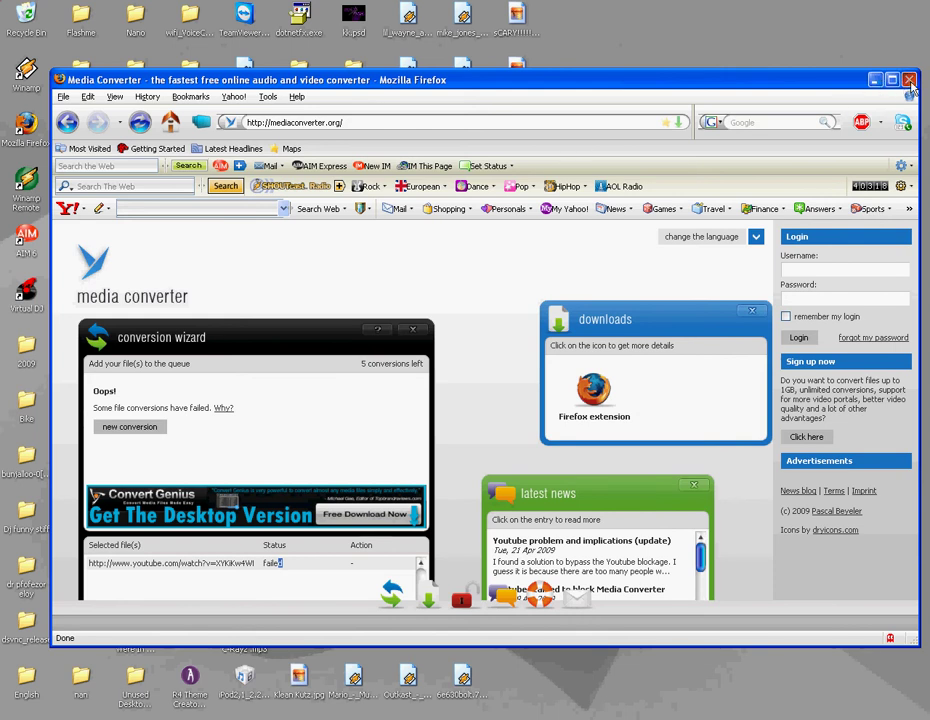
Close the Firefox Media Converter window and select the 3GP_Converter folder on the desktop
click(909, 80)
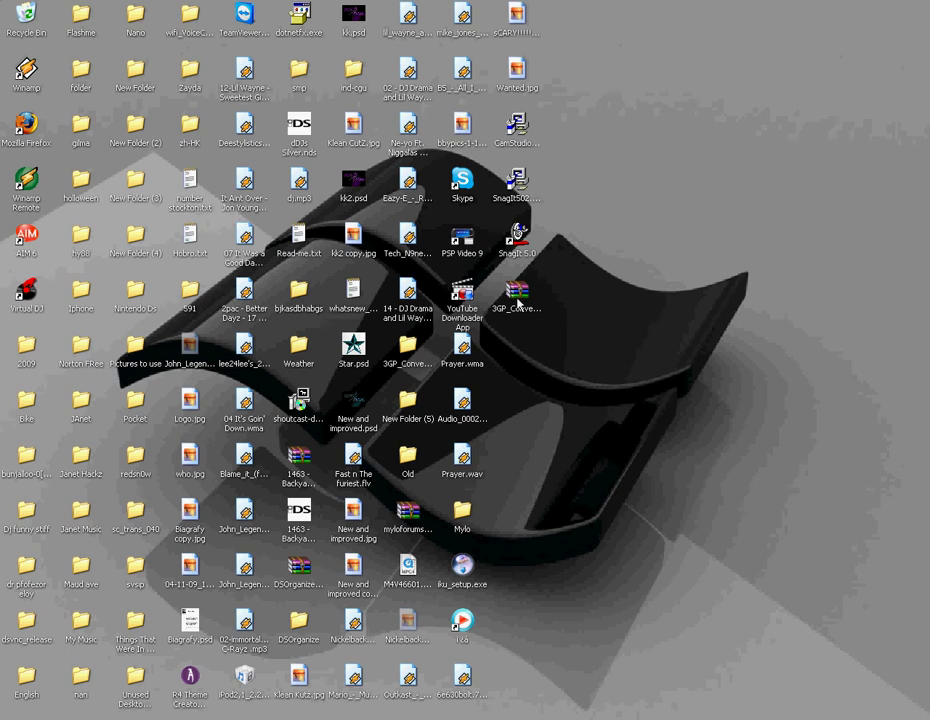
click(405, 366)
Run Setup.exe from the 3GP_Converter folder and choose the 'MP4, for PSP (Direct, renamed)' preset
double_click(407, 350)
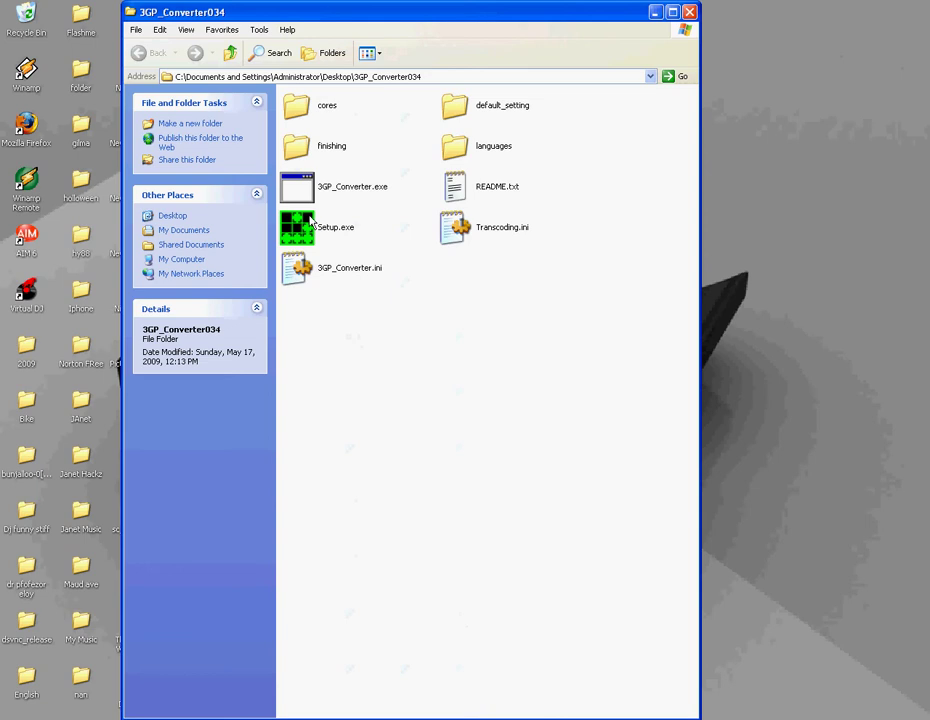
click(335, 228)
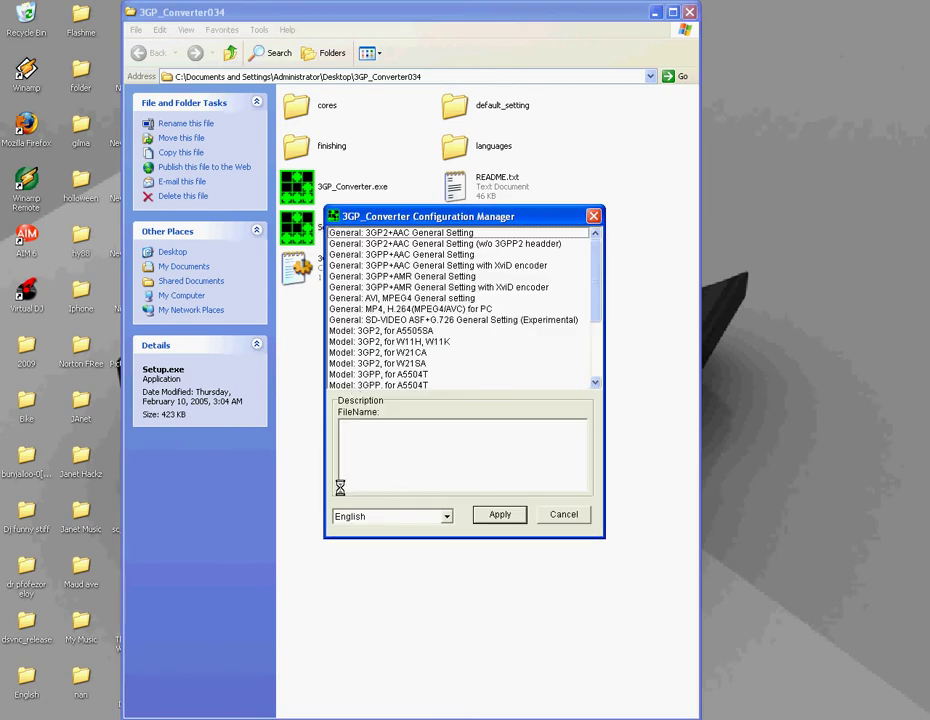
scroll(573, 370, down, 3)
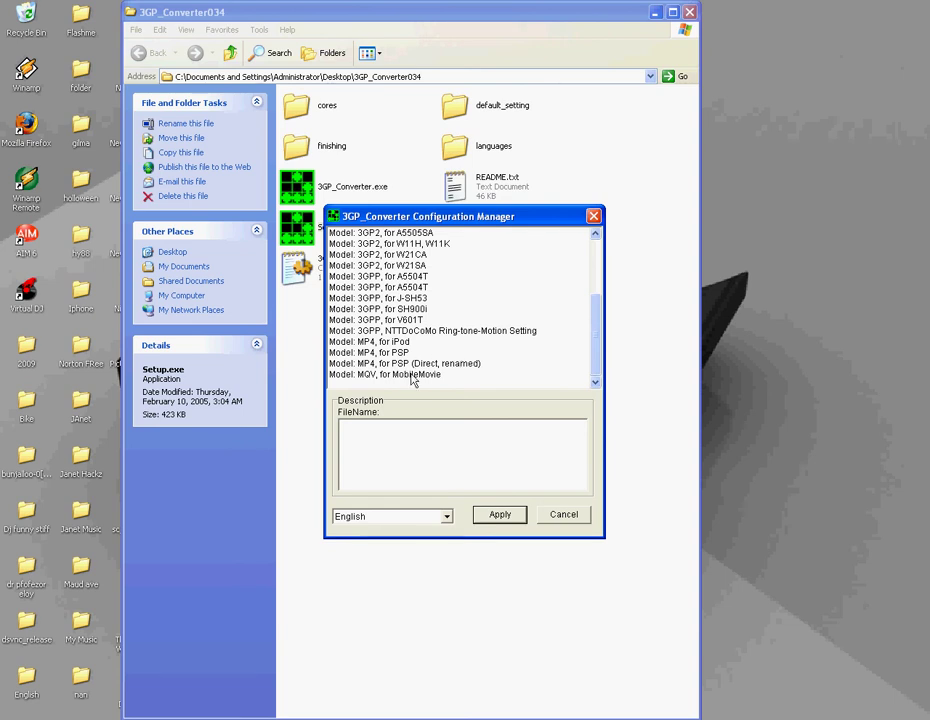
click(452, 364)
Keep the interface language on English, close the Configuration Manager, and select 3GP_Converter.exe
drag(463, 426, 526, 446)
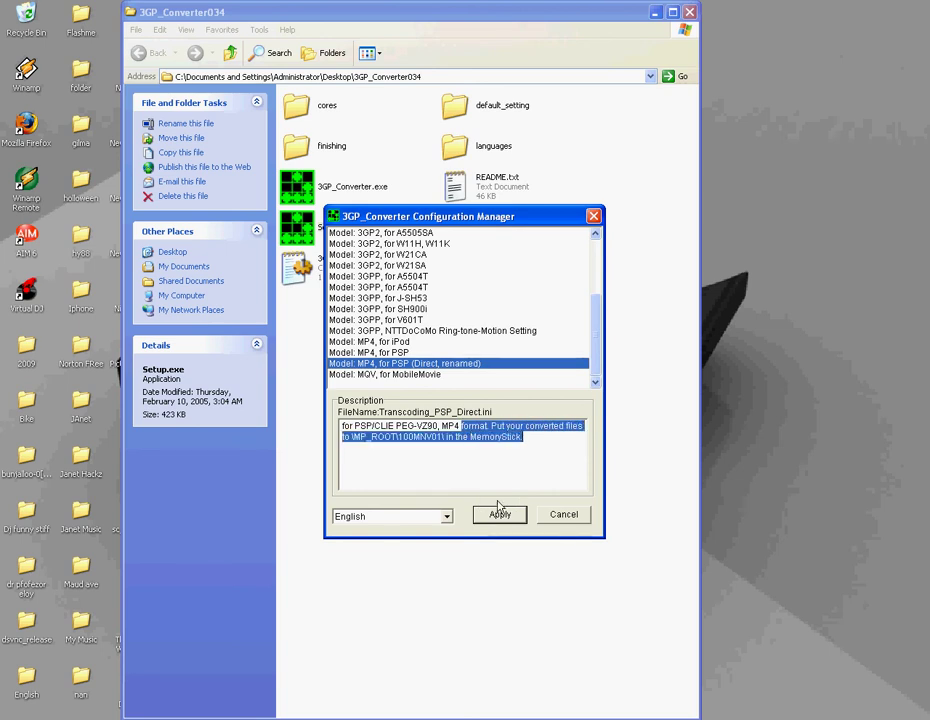
click(446, 516)
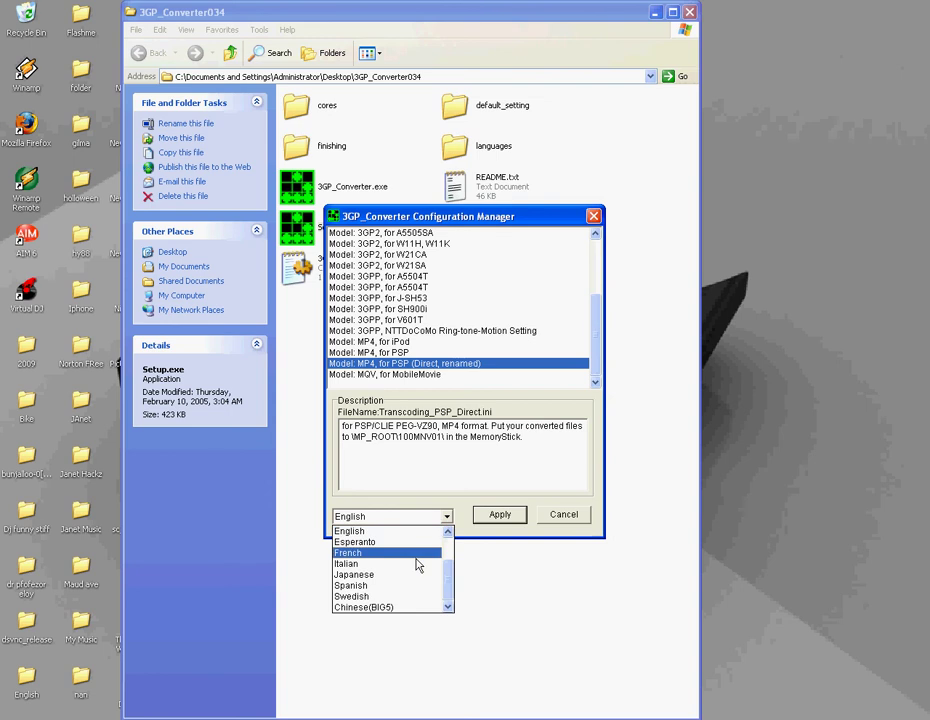
click(377, 531)
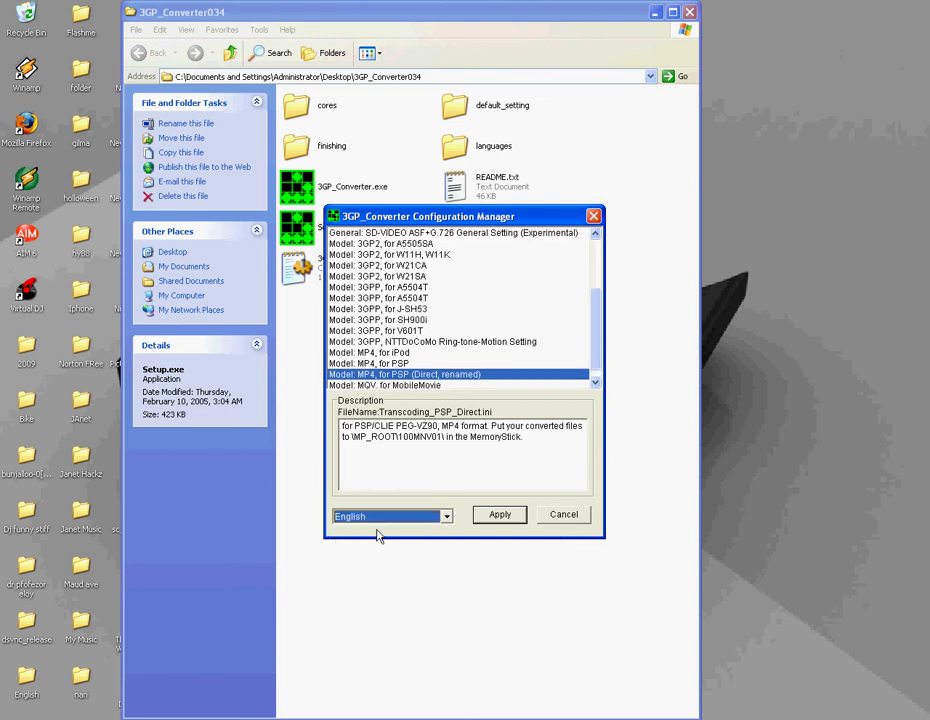
click(594, 216)
click(336, 192)
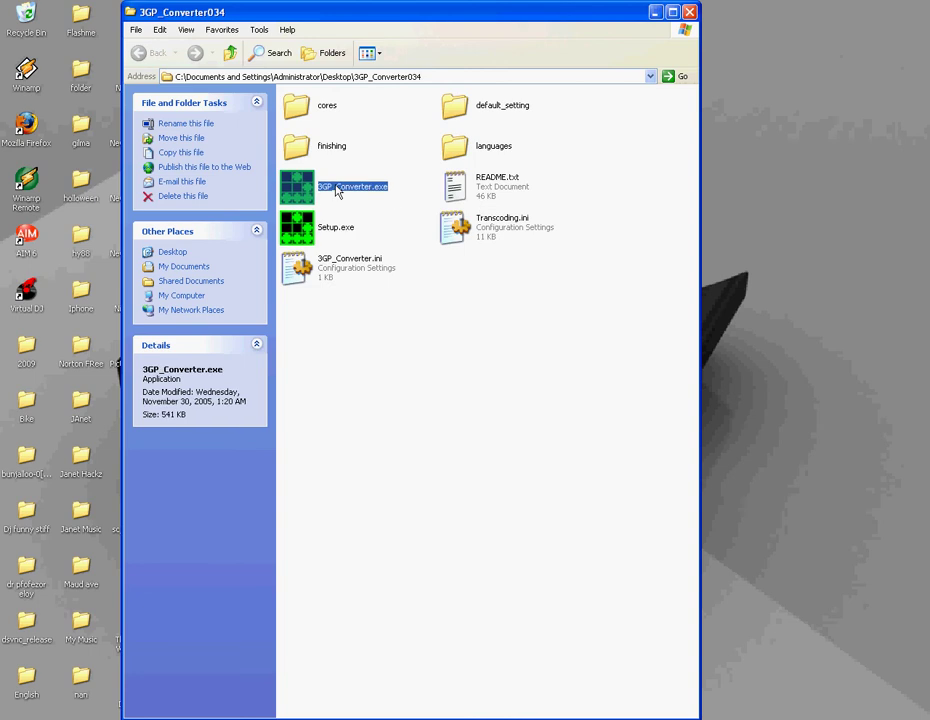
Launch 3GP_Converter.exe with the MP4 for PSP (Direct, renamed) model, then return to the folder window
double_click(338, 192)
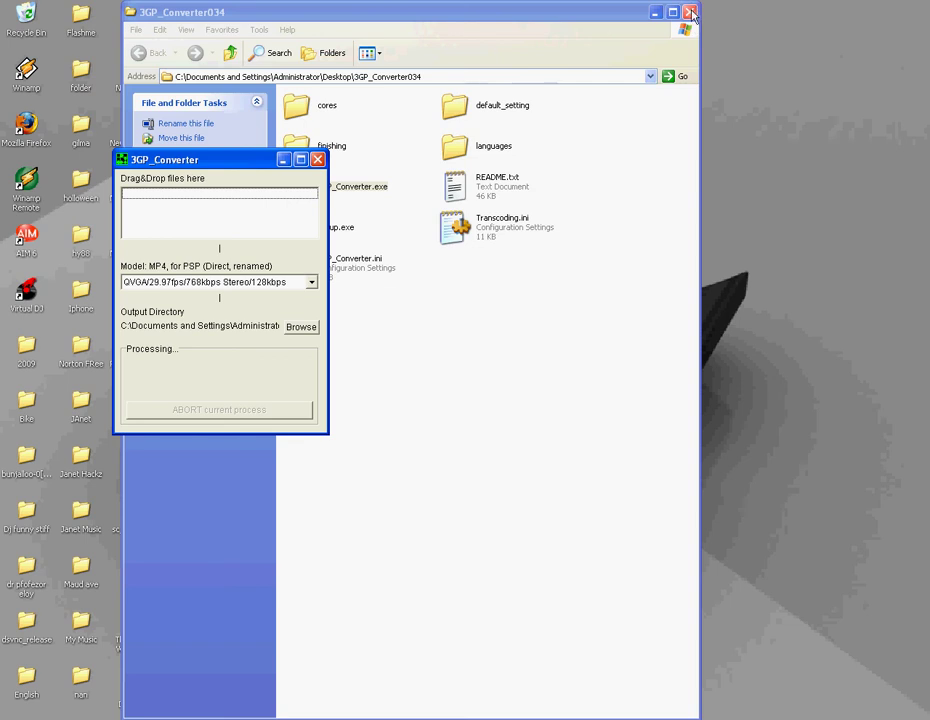
click(692, 14)
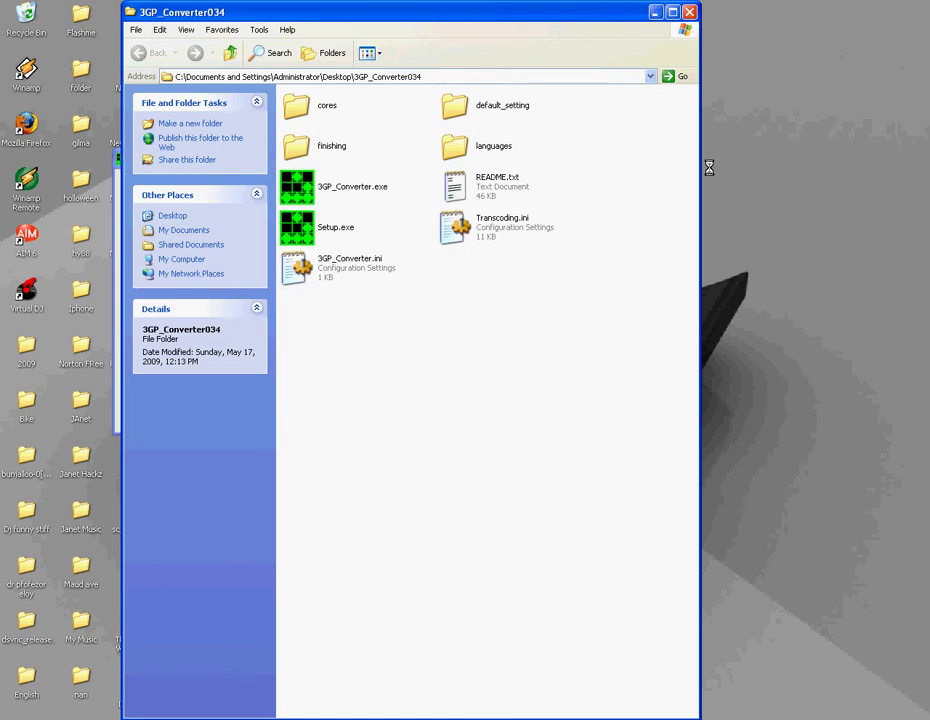
Close the program folder, drop Fast n The Furiest.flv into the converter, and choose the output location
click(689, 12)
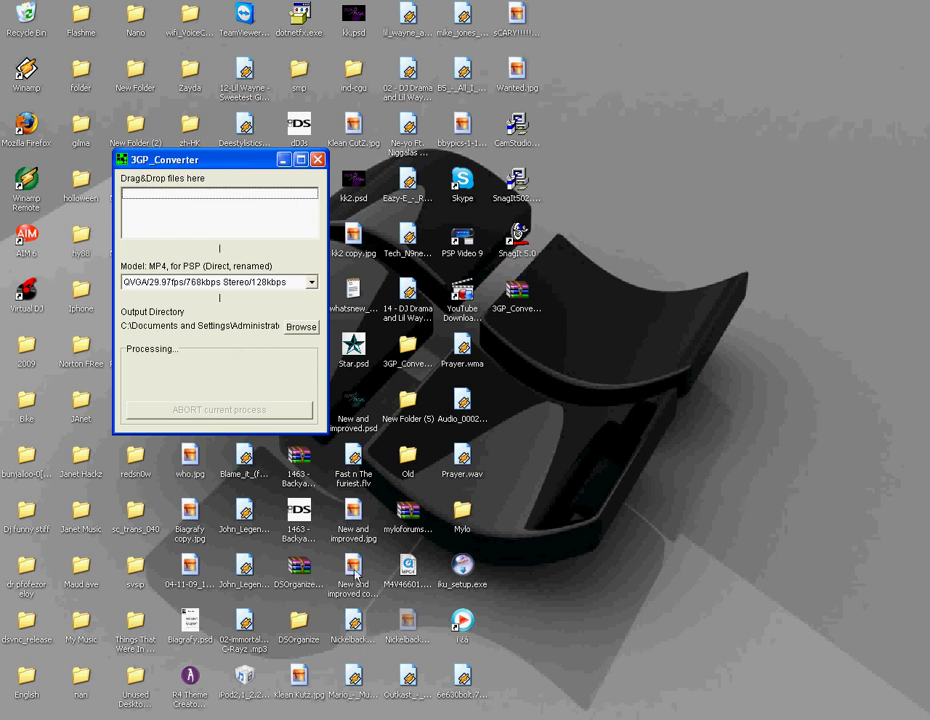
drag(355, 472, 200, 218)
click(301, 327)
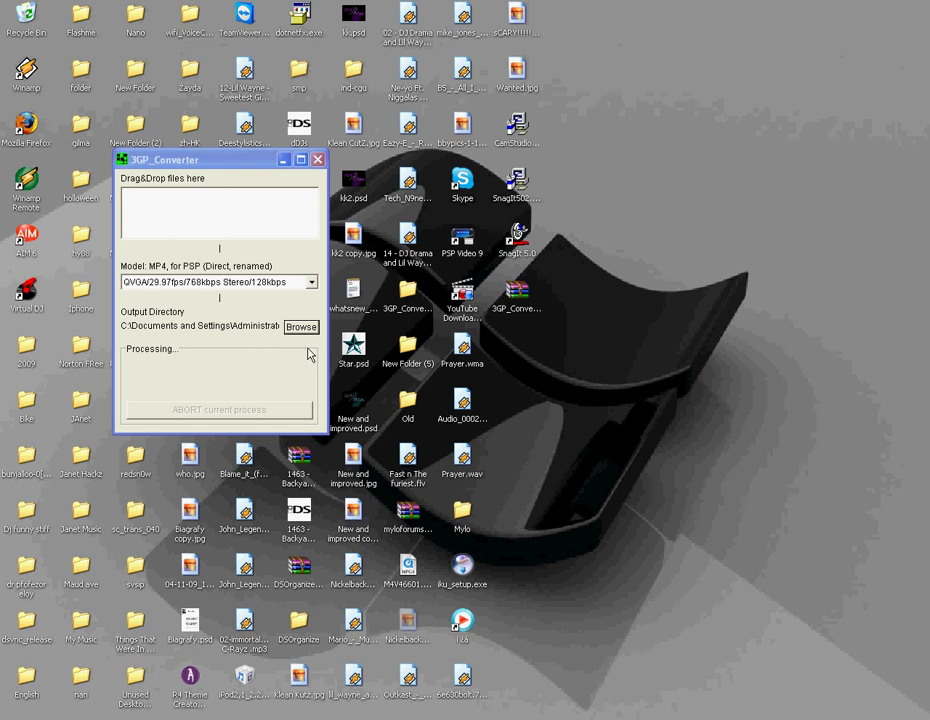
Open New Folder (5), dismiss Browse for Folder, and select M4V93679.MP4 and M4V93679.THM
double_click(410, 368)
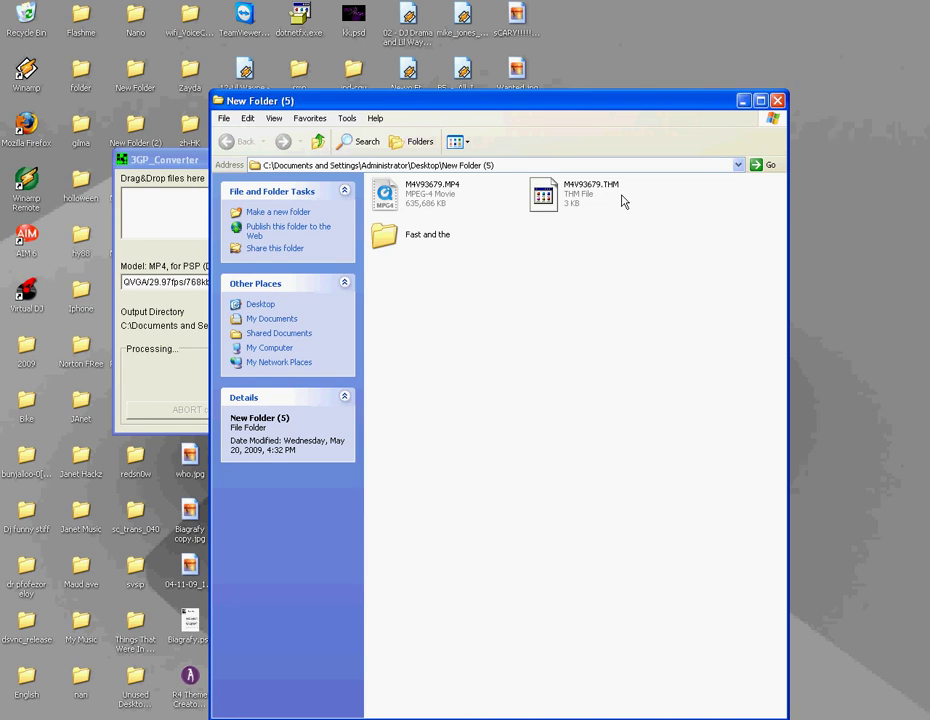
drag(660, 188, 475, 220)
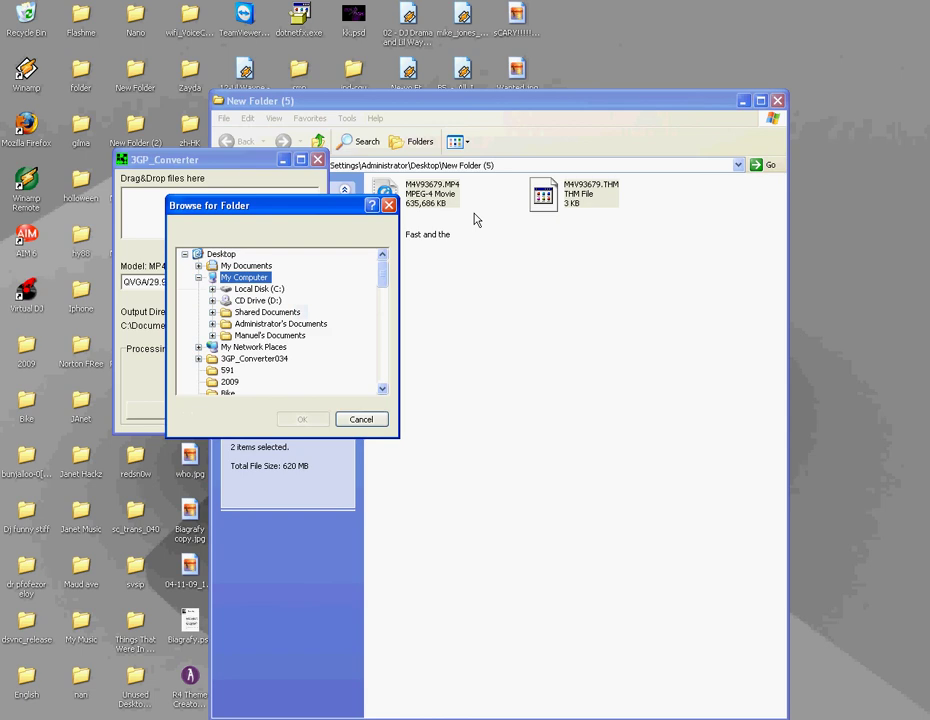
click(389, 205)
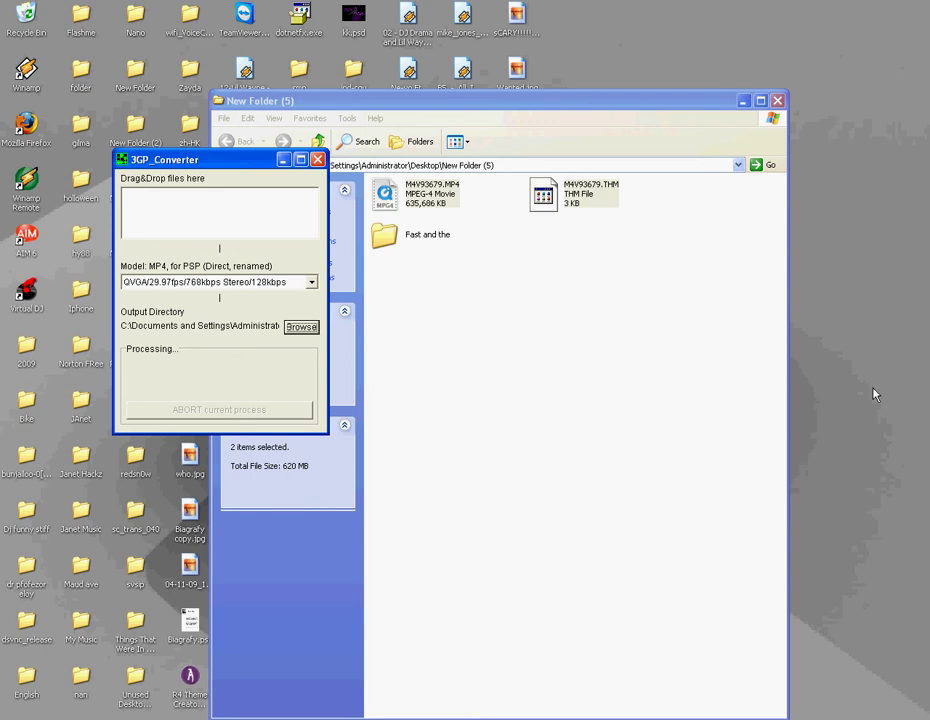
click(651, 218)
drag(651, 218, 381, 221)
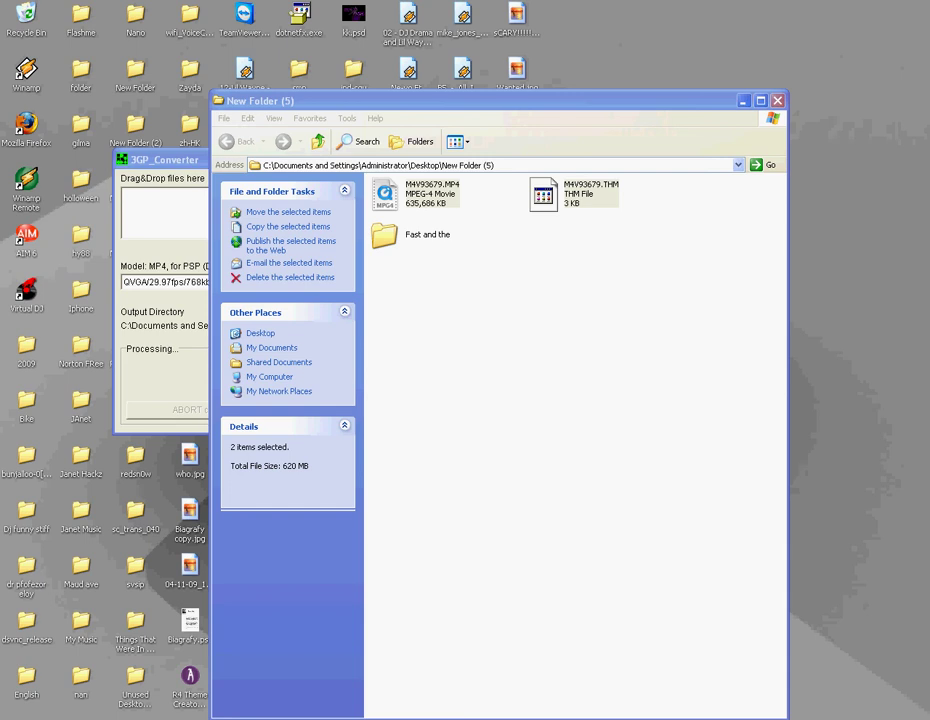
Open My Computer from the Start menu and close it again
key(super)
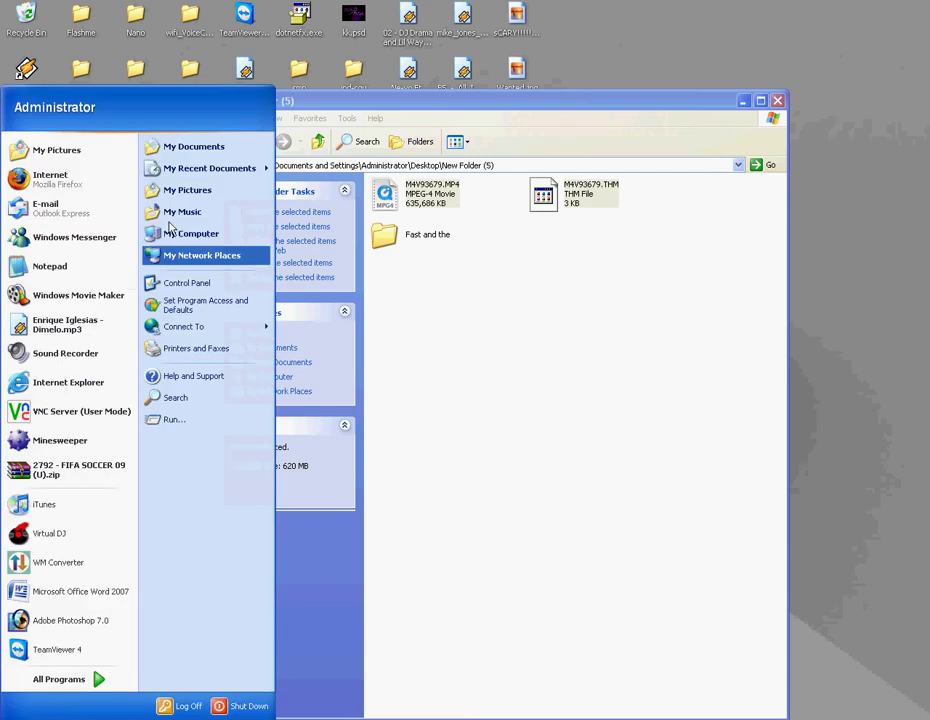
key(super)
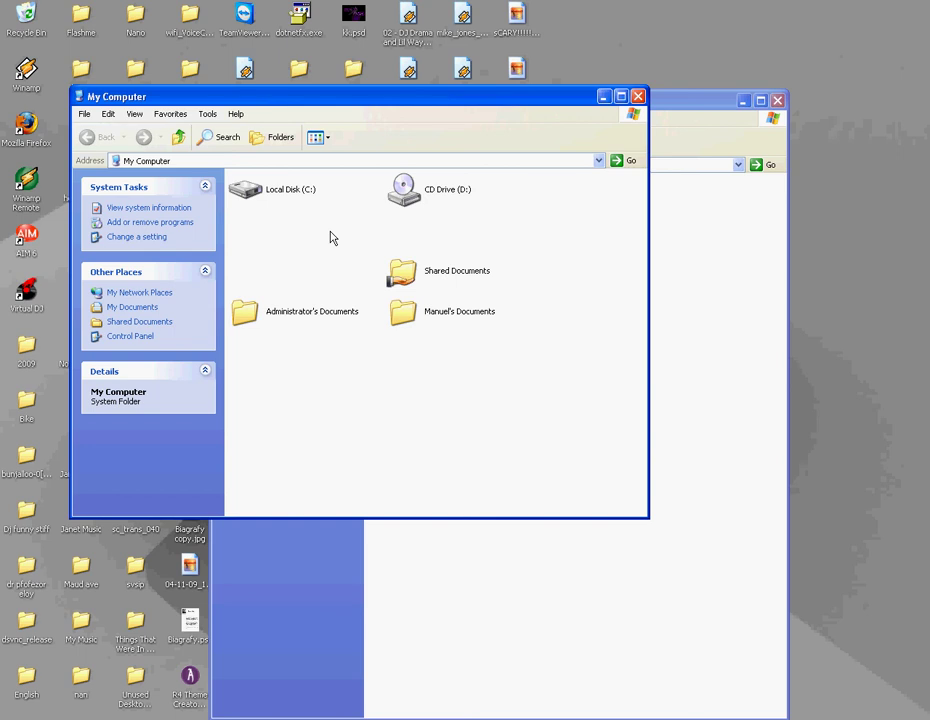
click(638, 96)
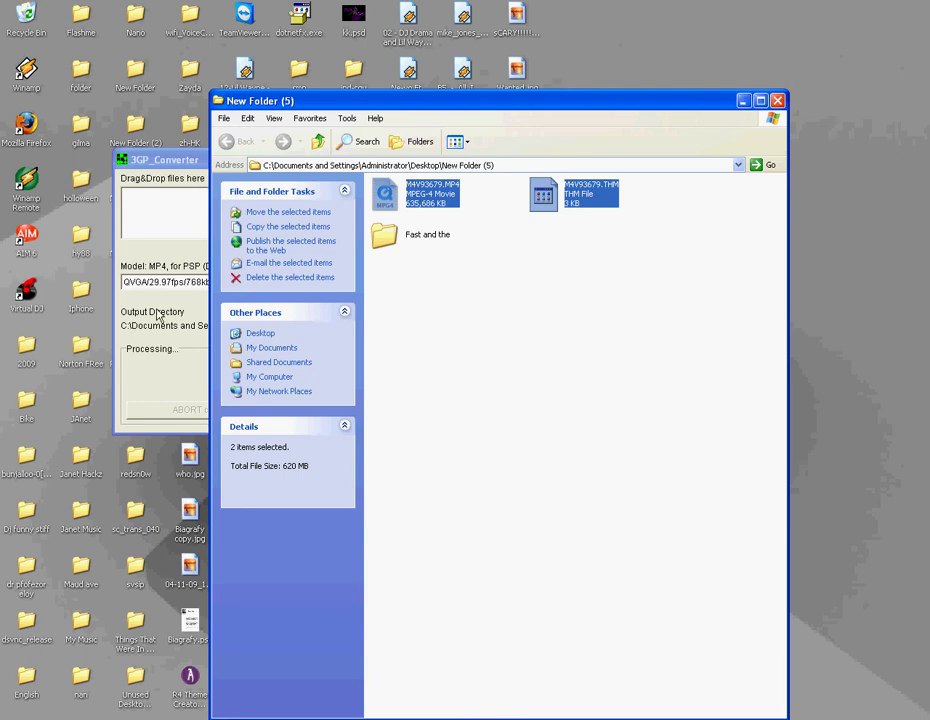
Close the 3GP_Converter window and move aside and minimize New Folder (5)
click(156, 316)
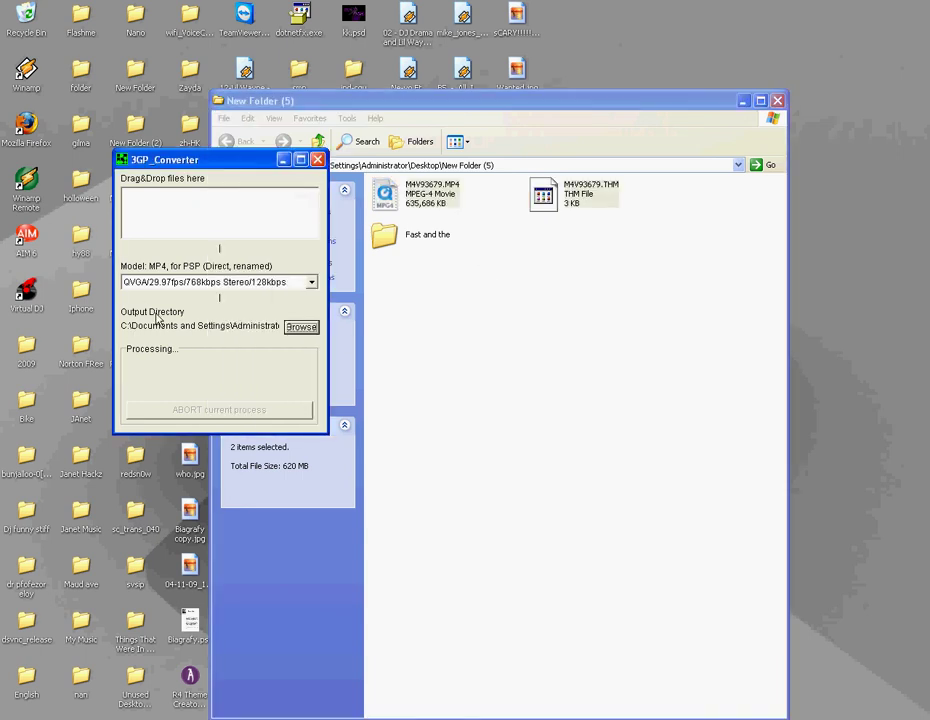
click(499, 110)
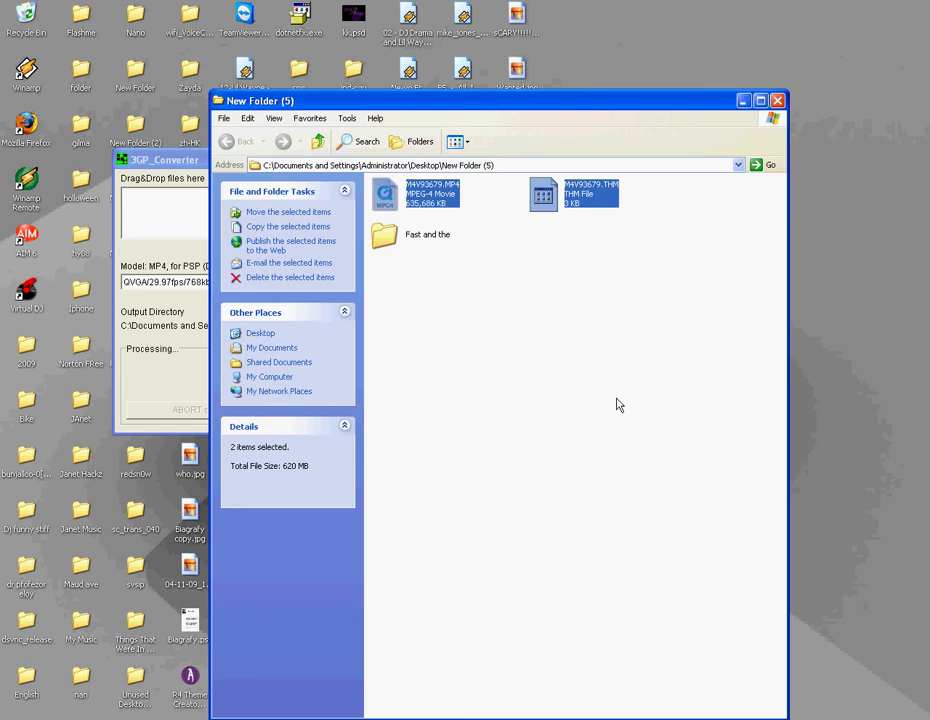
drag(704, 104, 431, 268)
click(317, 159)
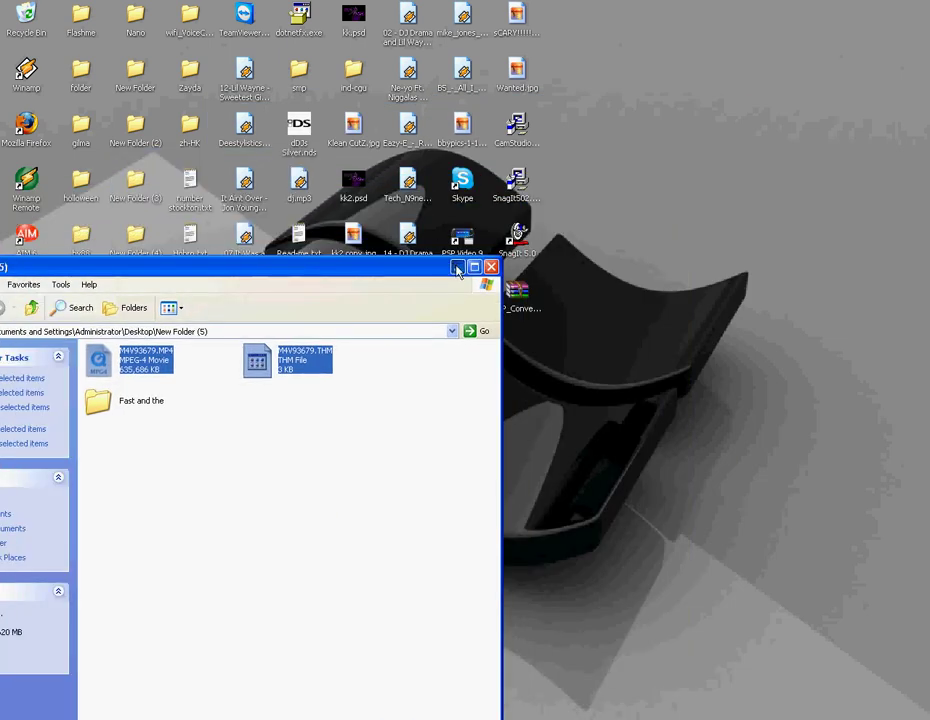
click(457, 268)
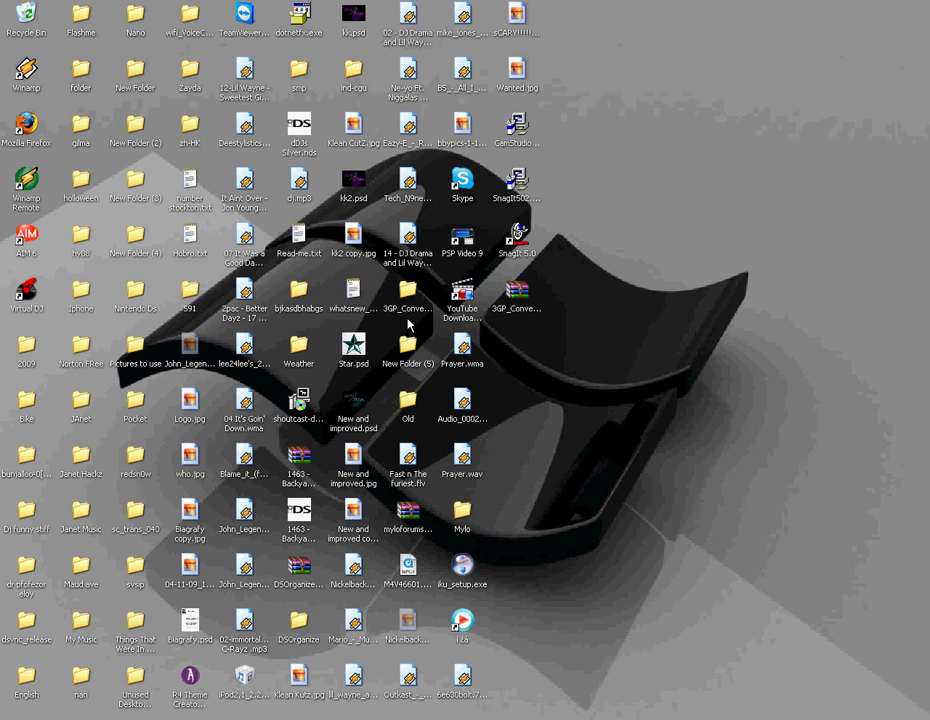
double_click(460, 530)
double_click(237, 155)
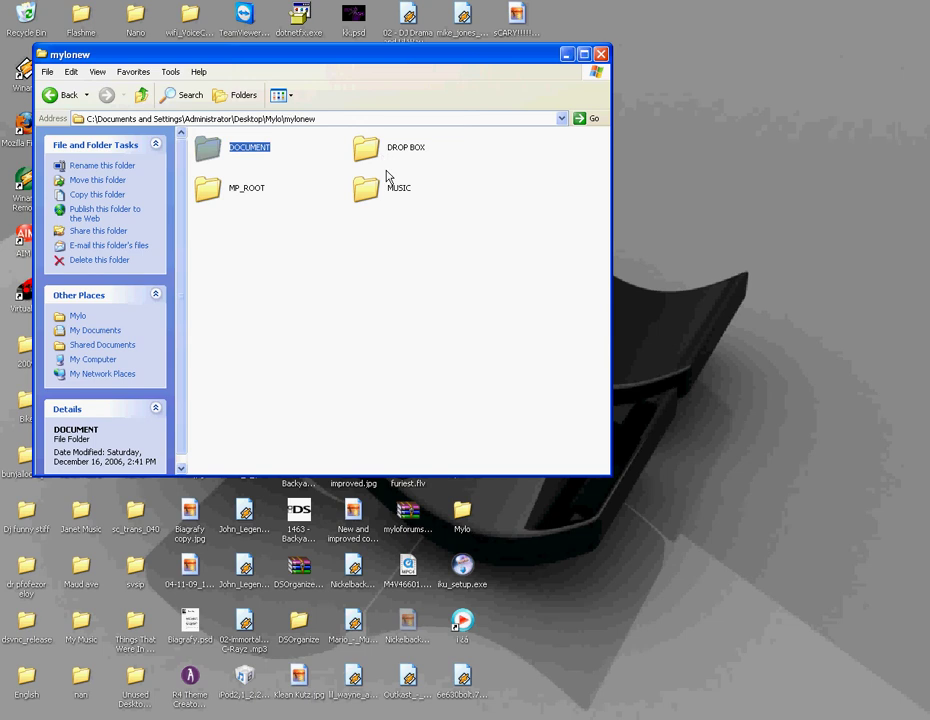
double_click(247, 189)
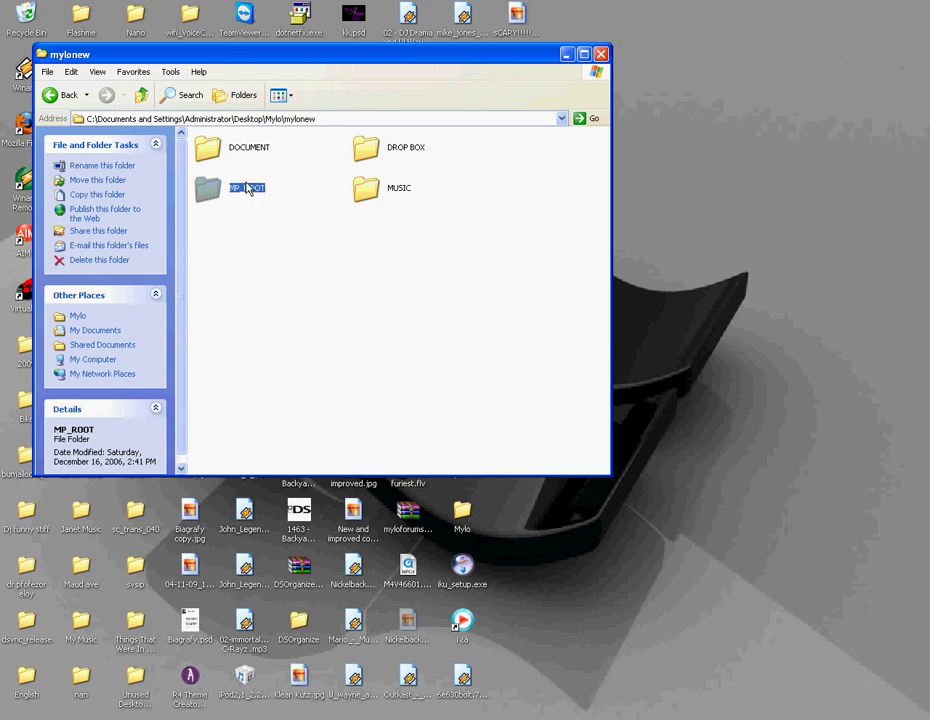
click(68, 95)
double_click(247, 195)
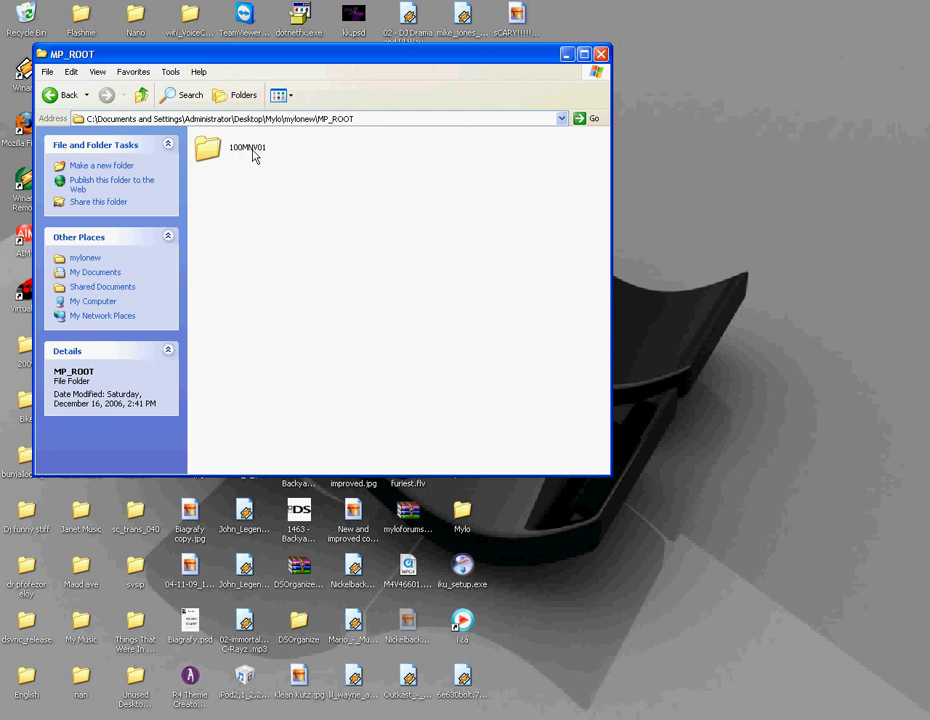
double_click(253, 155)
drag(500, 131, 390, 170)
click(396, 166)
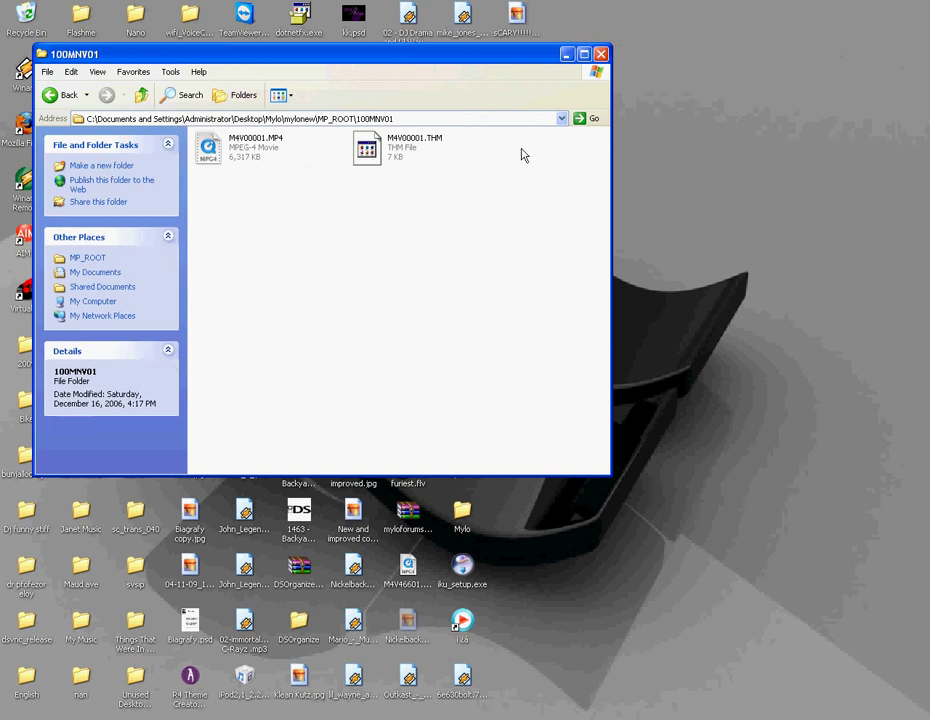
click(600, 55)
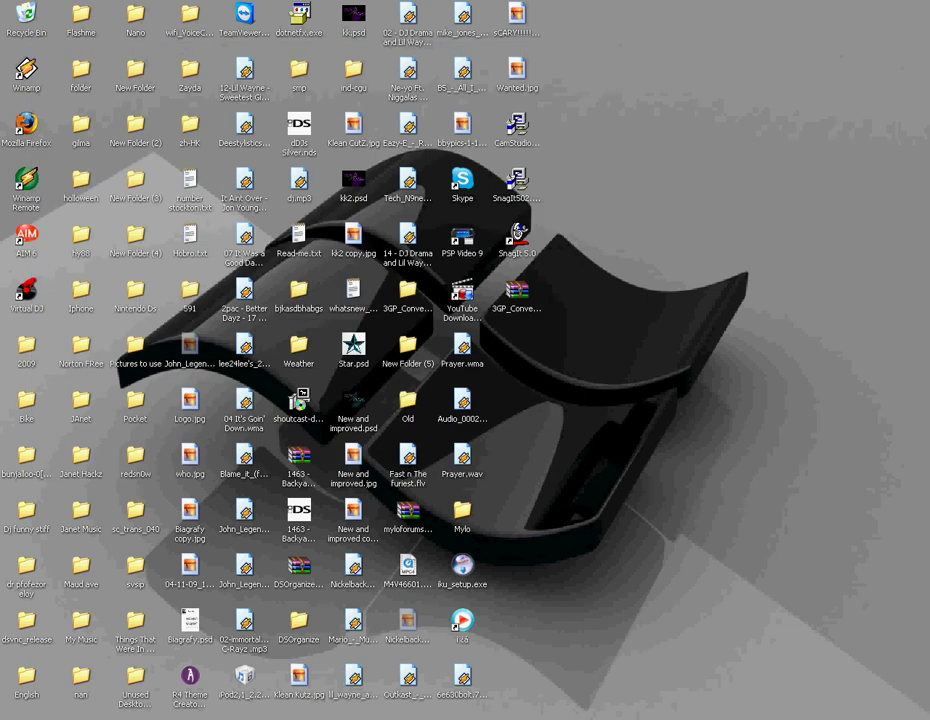